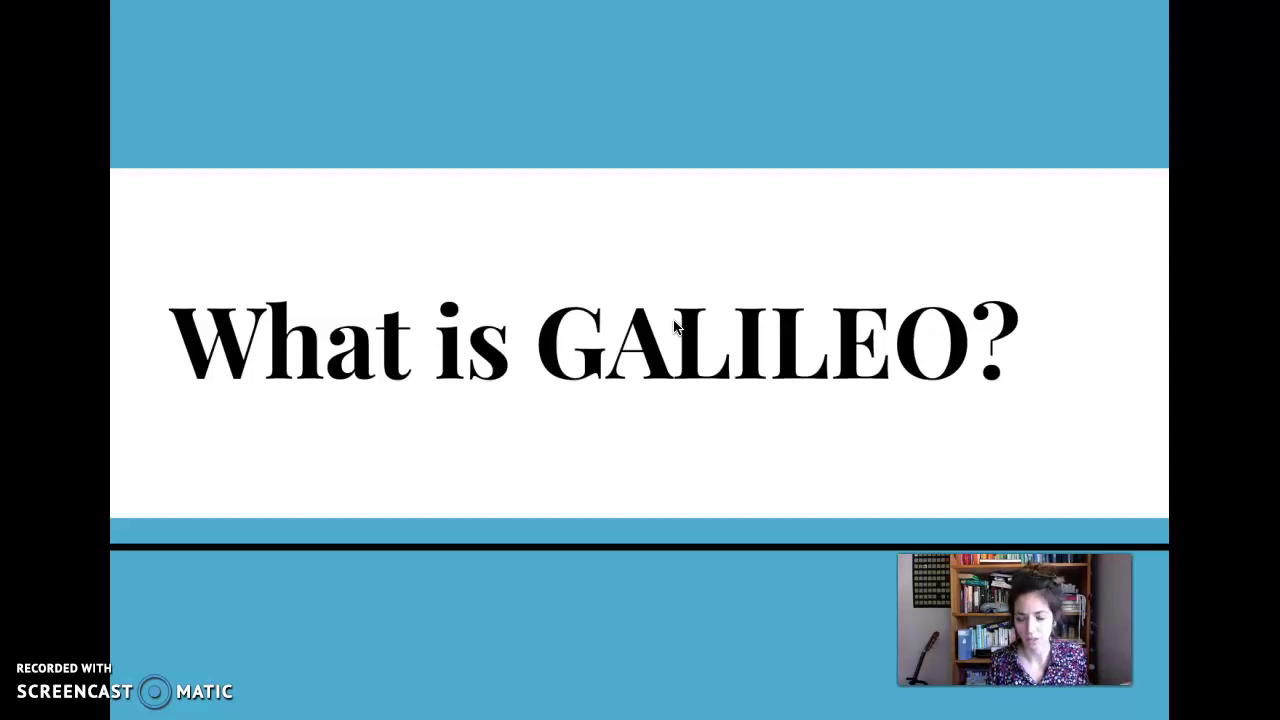
- Advance to the GALILEO definition slide, step back to the title slide, then return to it
{"action": "left_click", "coordinate": [675, 327]}
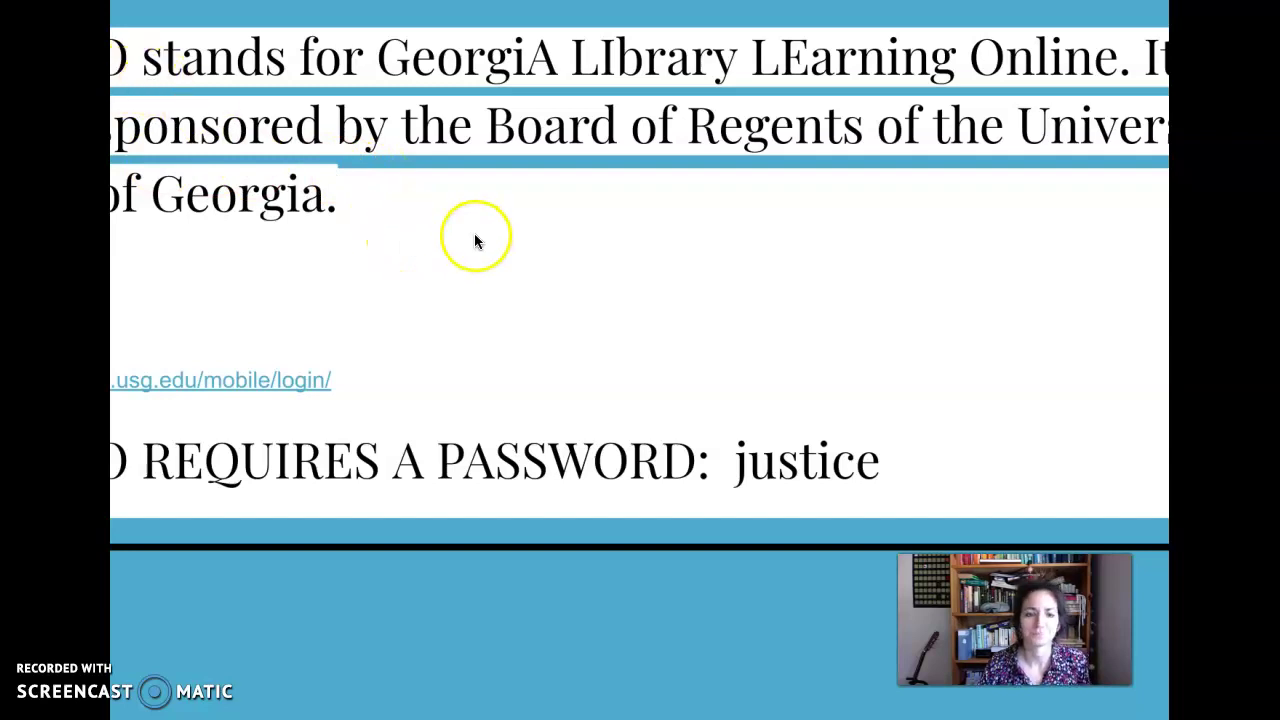
{"action": "key", "text": "Left"}
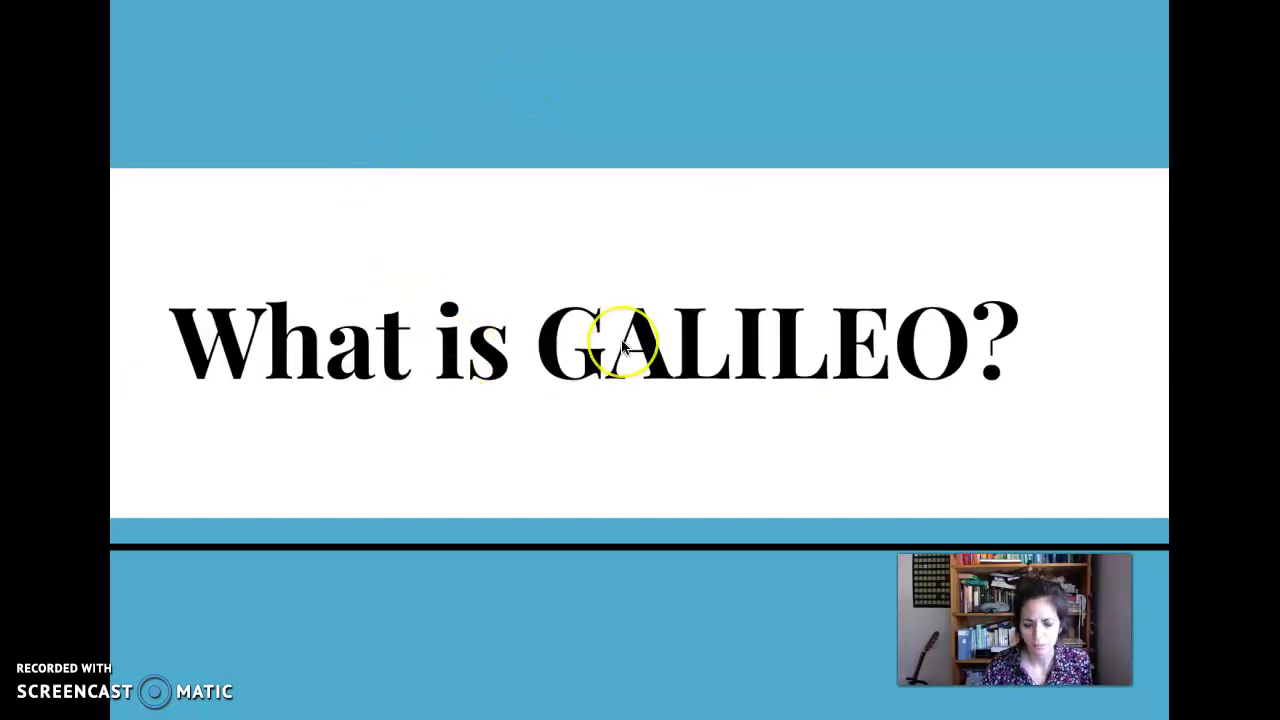
{"action": "key", "text": "Right"}
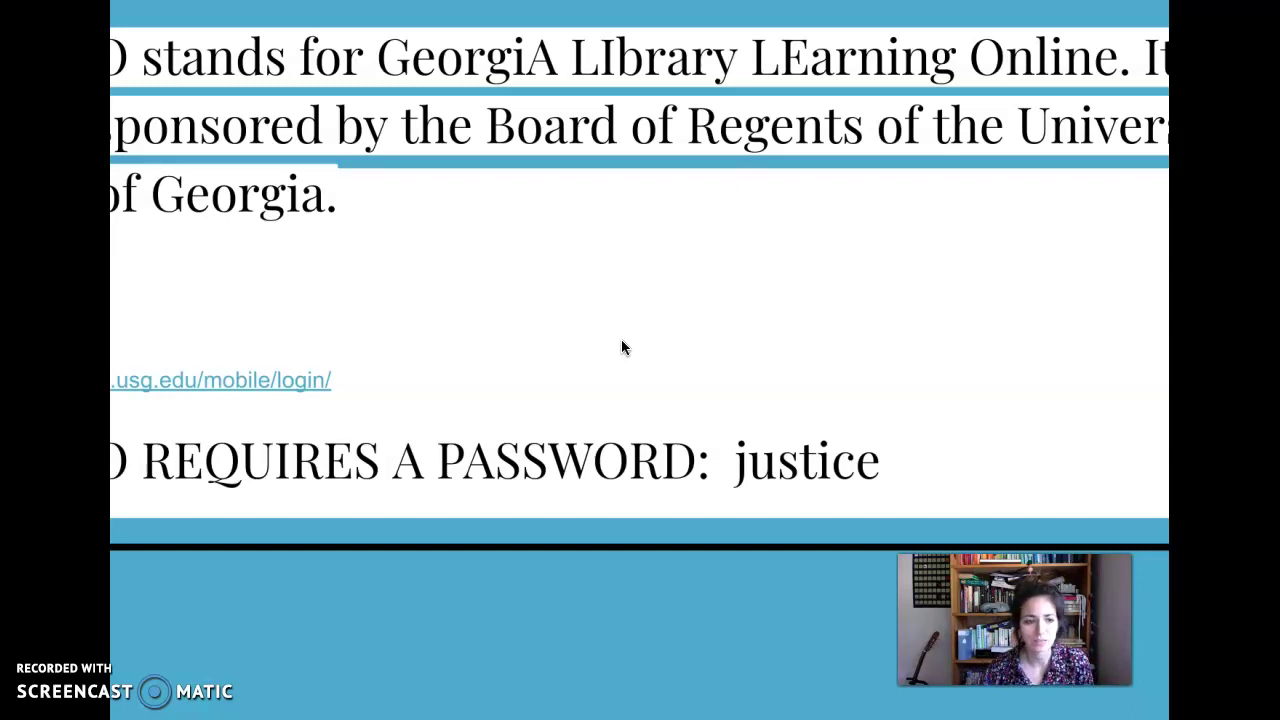
- Log in to GALILEO from the slide's link with the GALILEO password, and let the browser save it
{"action": "left_click", "coordinate": [138, 335]}
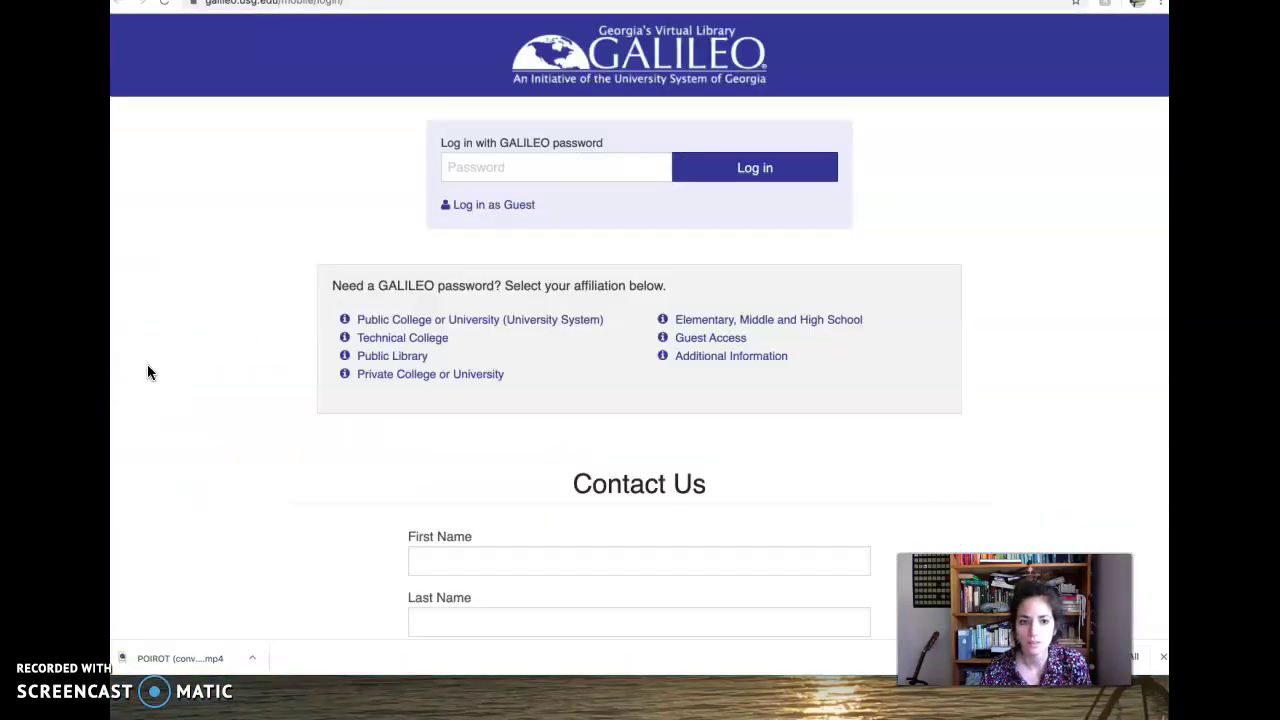
{"action": "left_click", "coordinate": [479, 176]}
{"action": "left_click", "coordinate": [516, 172]}
{"action": "type", "text": "*****"}
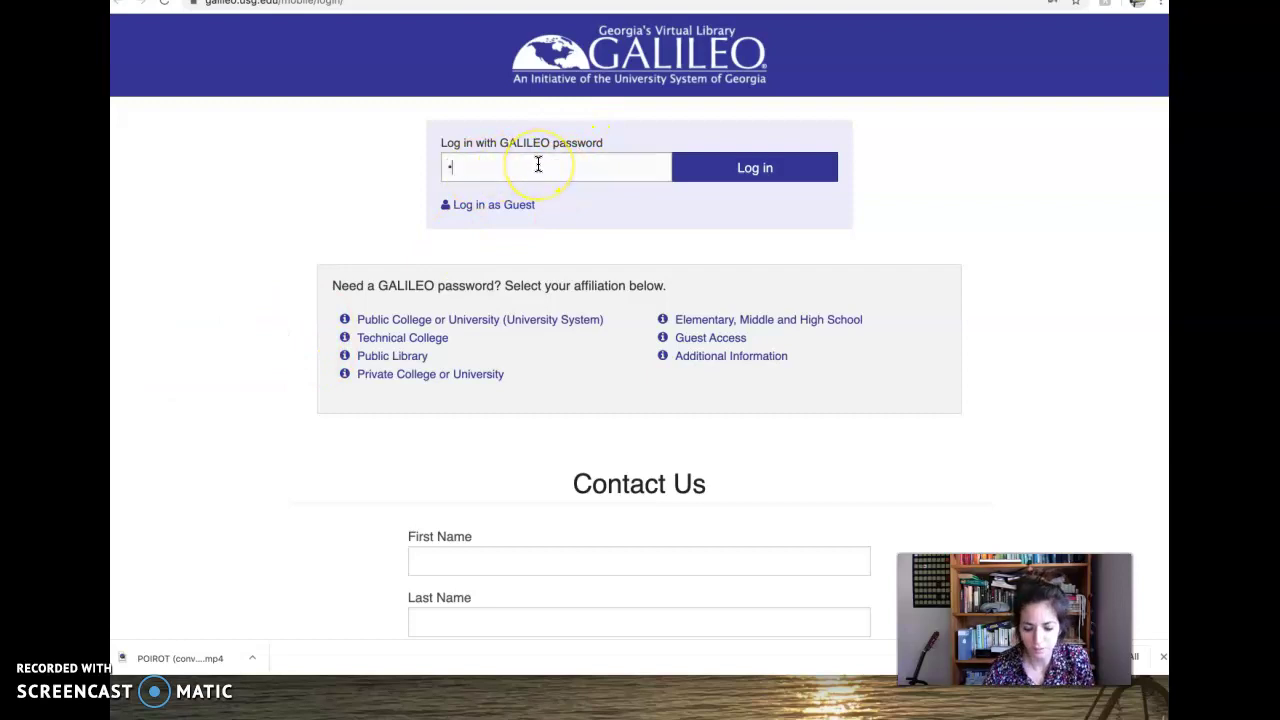
{"action": "type", "text": "ce"}
{"action": "key", "text": "Return"}
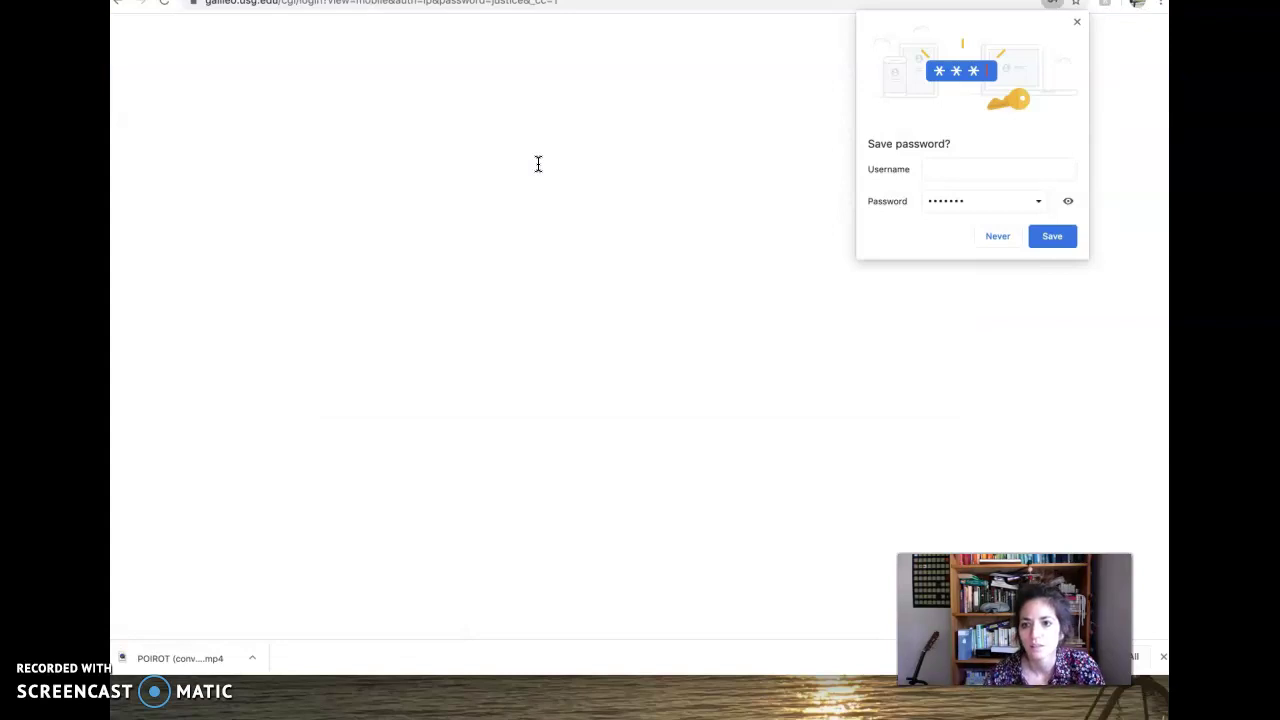
{"action": "left_click", "coordinate": [1047, 245]}
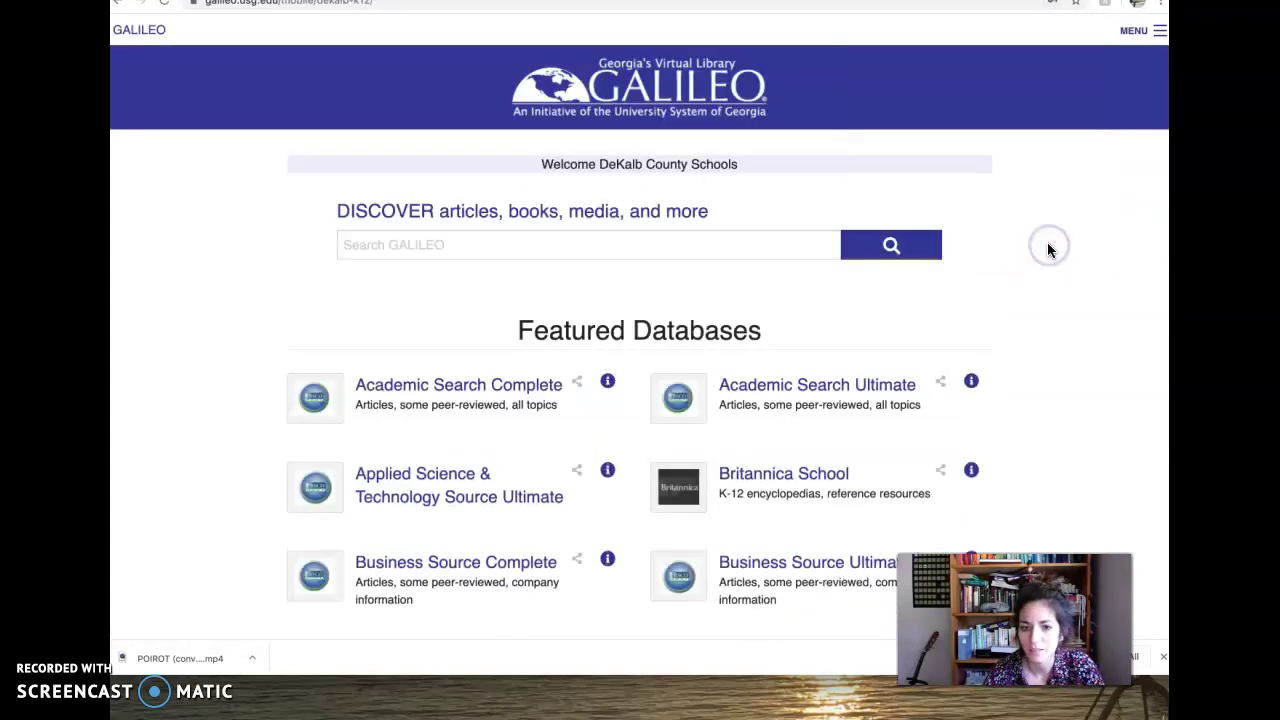
- Search GALILEO for the keyword 'Sherlock Holmes'
{"action": "scroll", "coordinate": [1054, 249], "scroll_direction": "down", "scroll_amount": 1}
{"action": "scroll", "coordinate": [1052, 248], "scroll_direction": "up", "scroll_amount": 1}
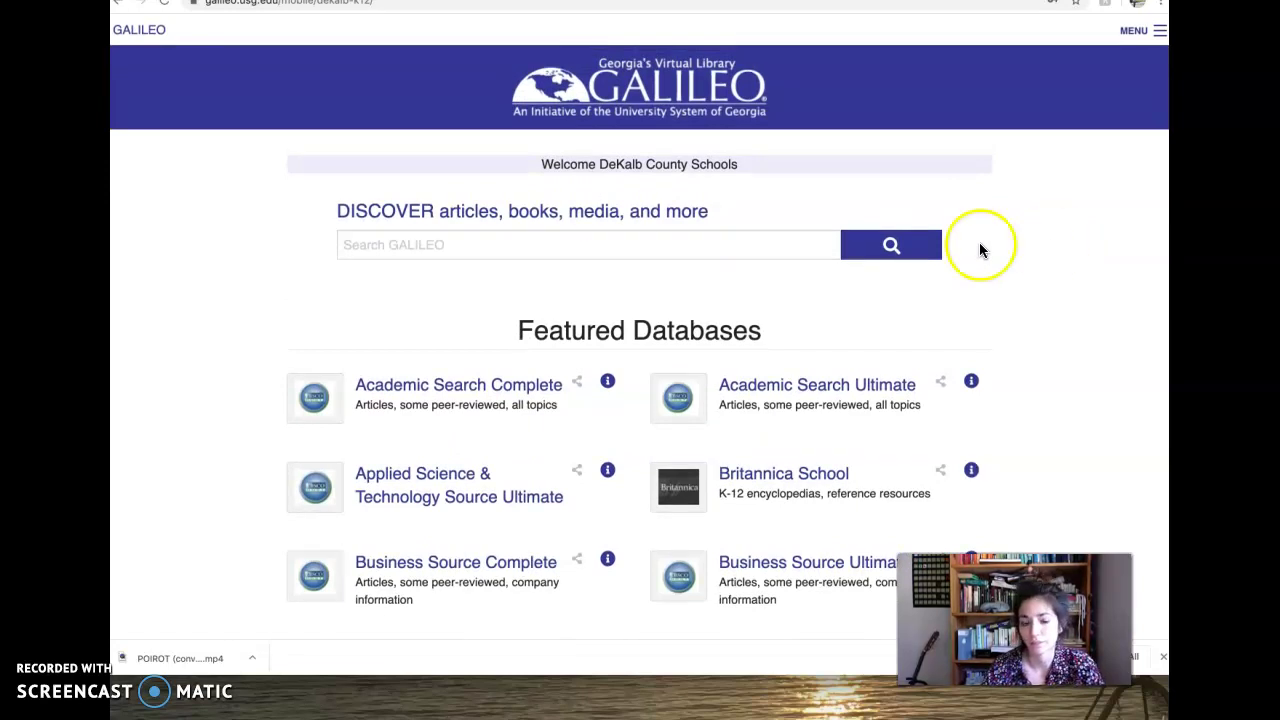
{"action": "left_click", "coordinate": [576, 240]}
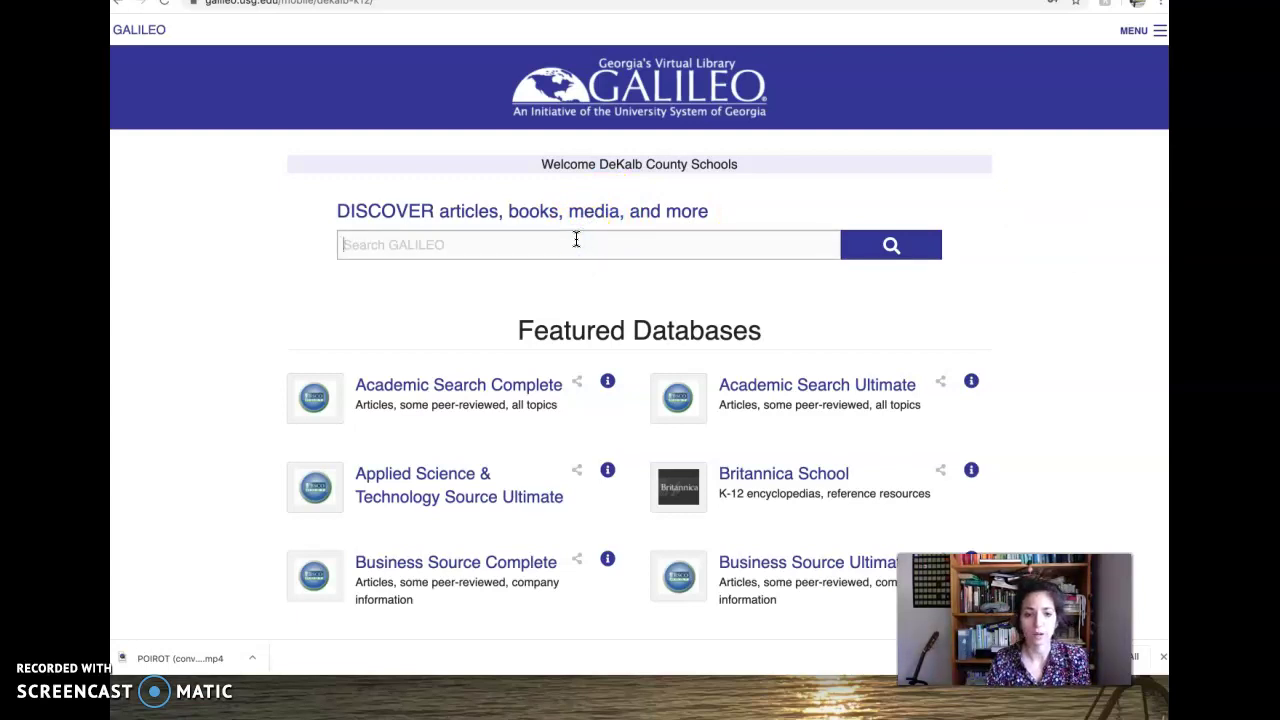
{"action": "type", "text": "Sherlock Ho"}
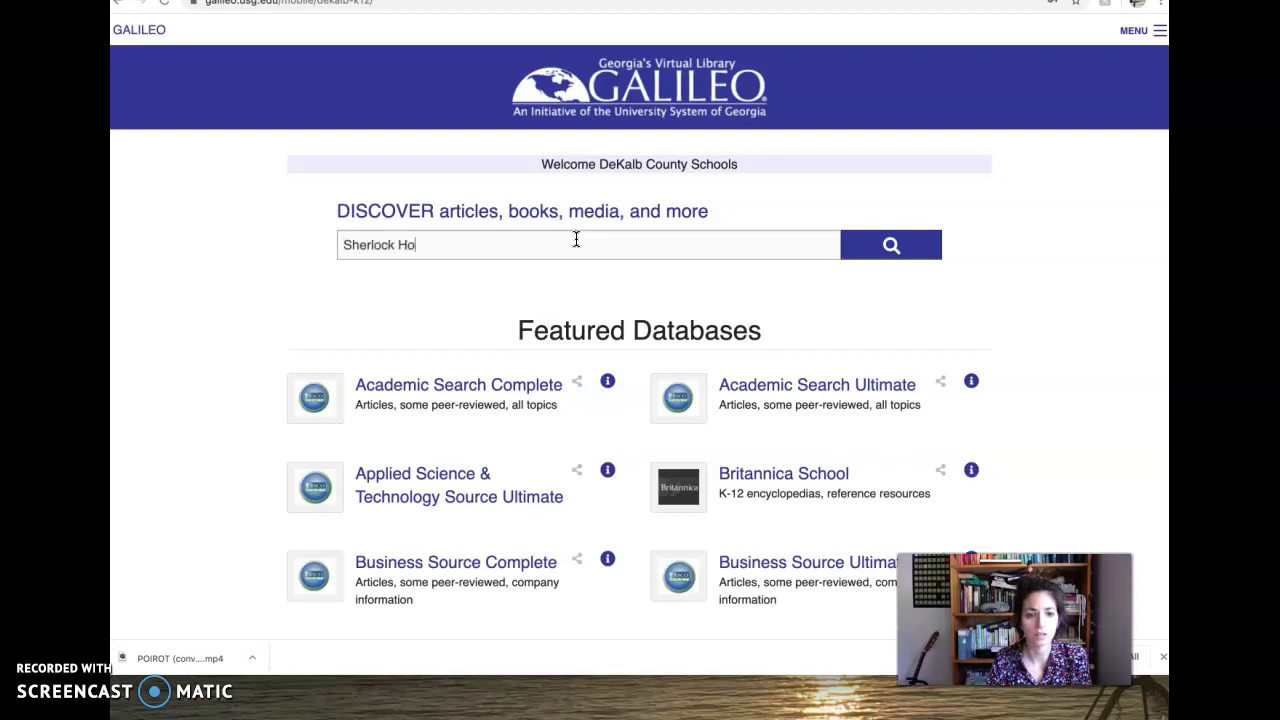
{"action": "type", "text": "lmes"}
{"action": "key", "text": "Return"}
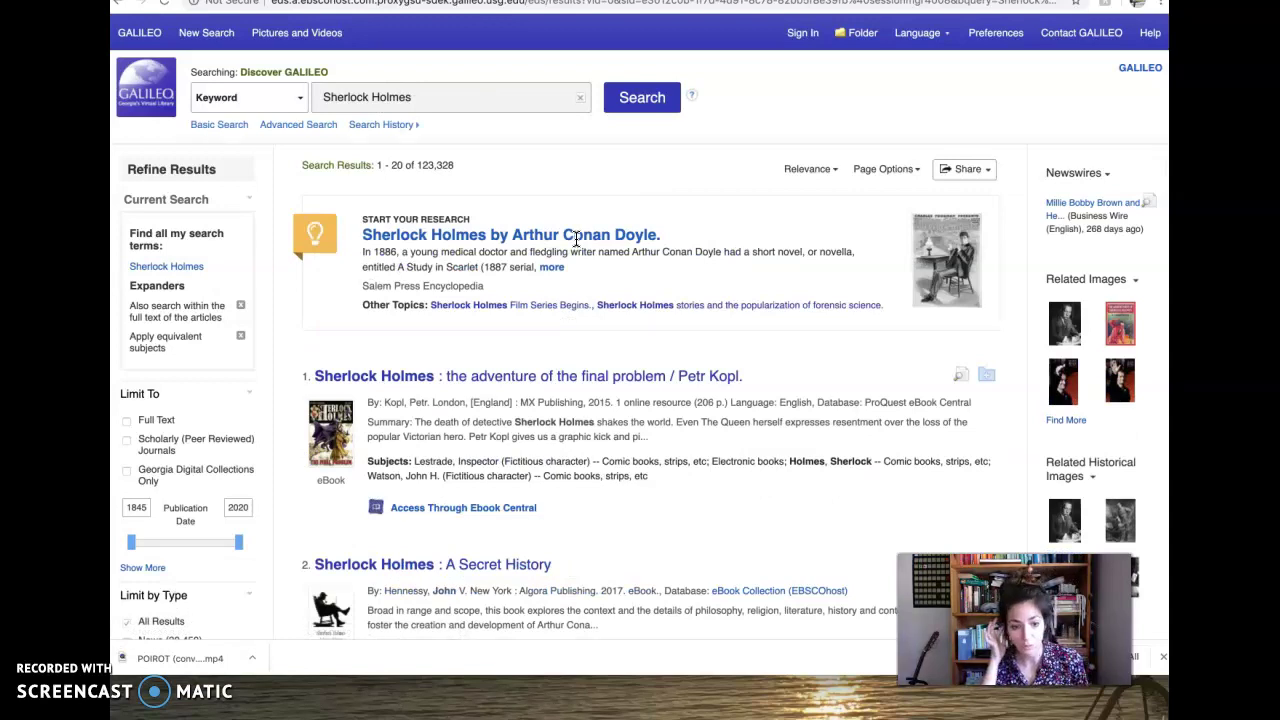
- Set the Publication Date slider's end year to 1964, limiting results to 1845–1964
{"action": "left_click", "coordinate": [350, 229]}
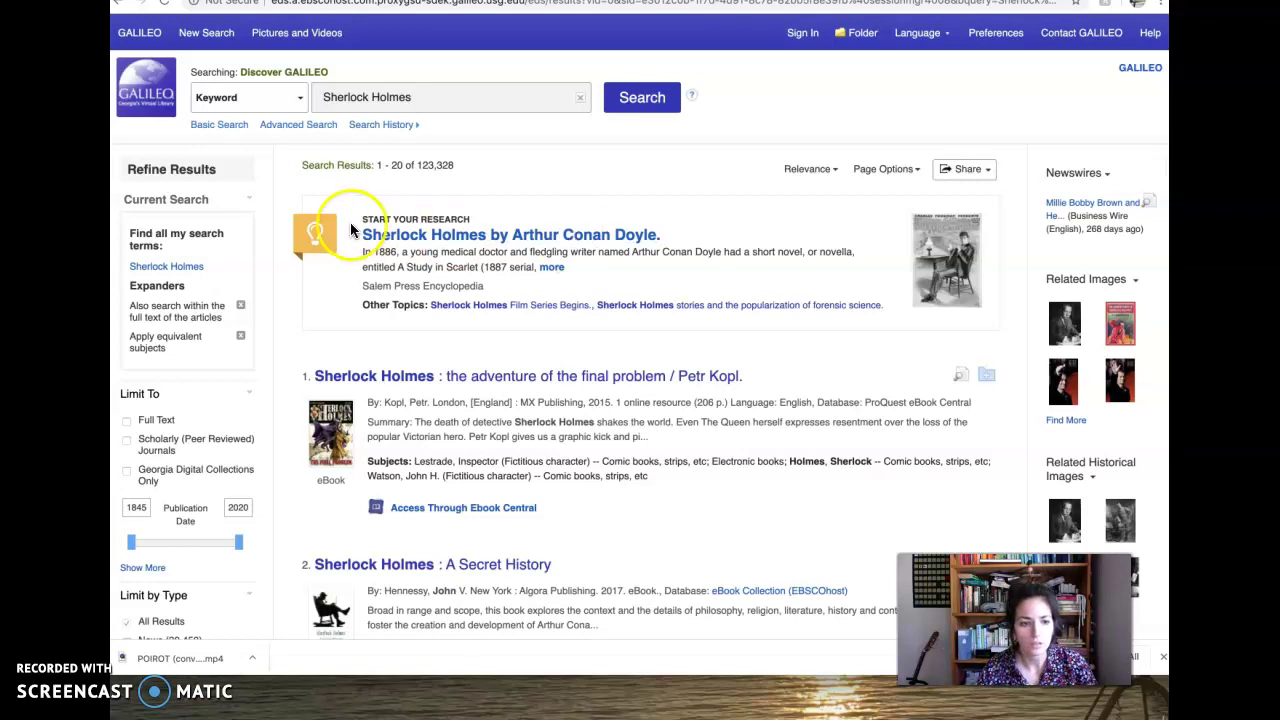
{"action": "scroll", "coordinate": [240, 345], "scroll_direction": "down", "scroll_amount": 2}
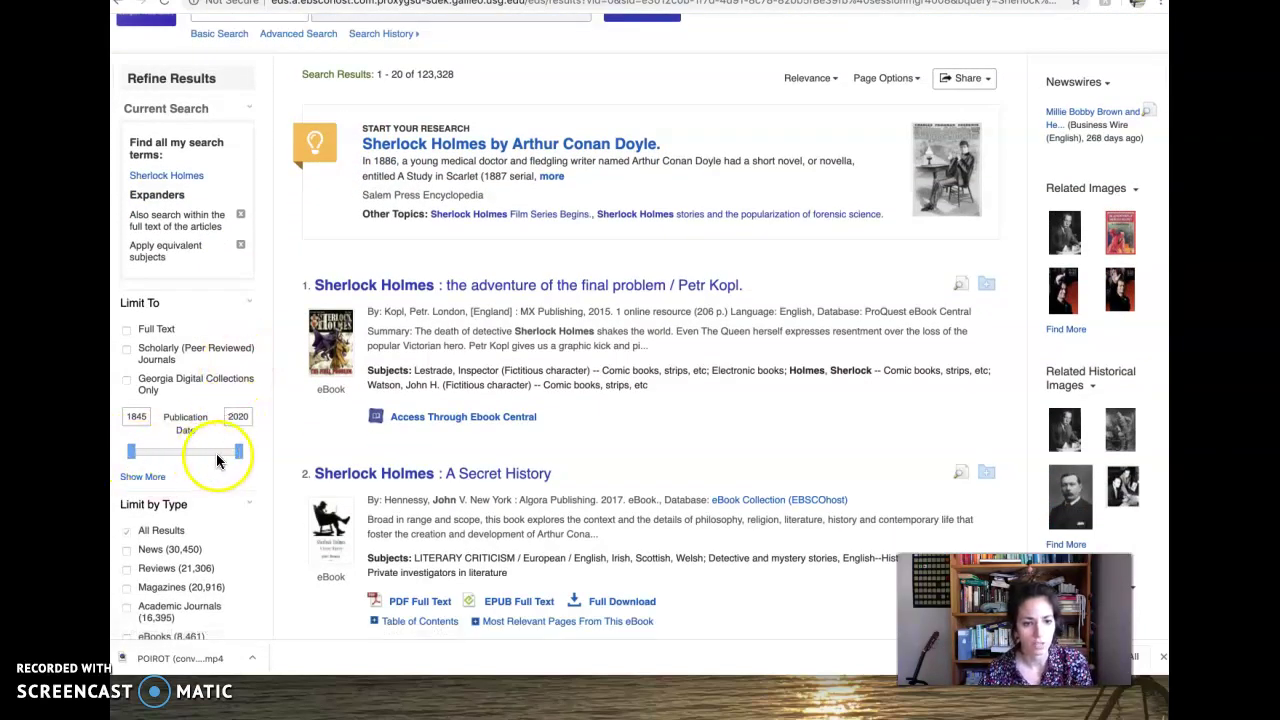
{"action": "left_click_drag", "start_coordinate": [238, 454], "coordinate": [199, 456]}
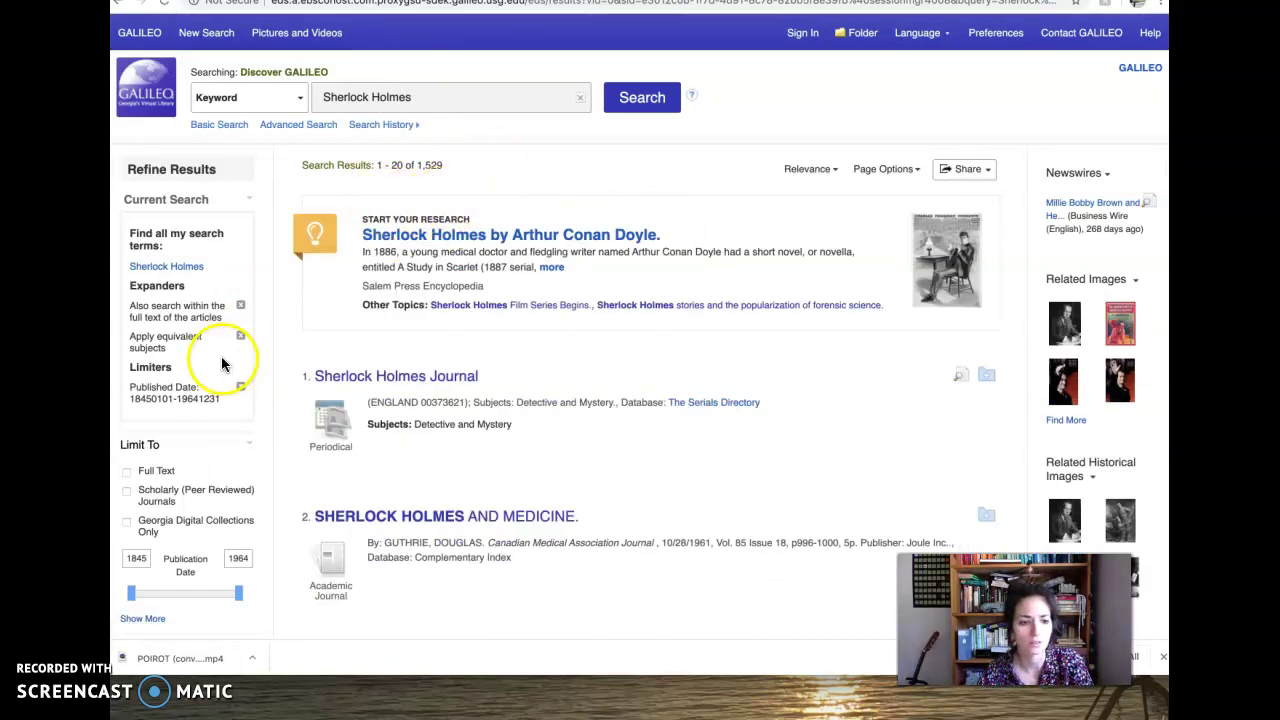
- Limit by type to Academic Journals, Reviews, Biographies and Primary Source Documents, then update
{"action": "scroll", "coordinate": [228, 373], "scroll_direction": "down", "scroll_amount": 1}
{"action": "scroll", "coordinate": [226, 376], "scroll_direction": "down", "scroll_amount": 5}
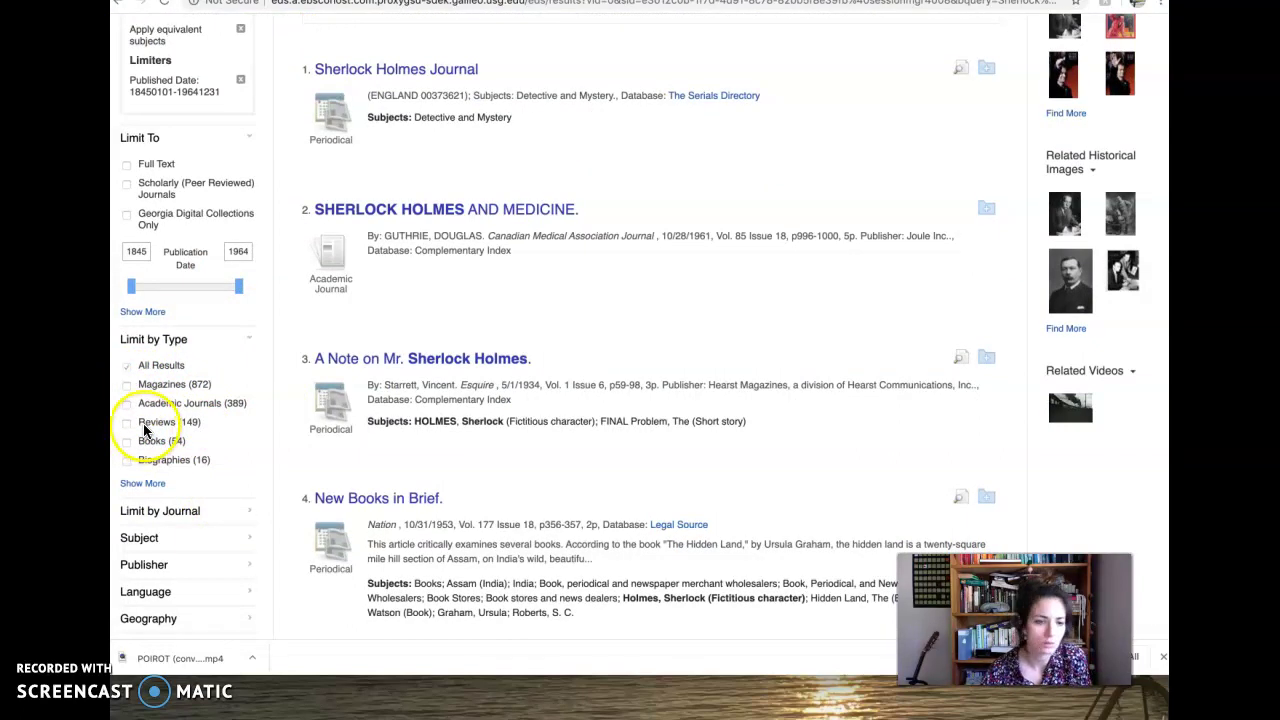
{"action": "left_click", "coordinate": [143, 483]}
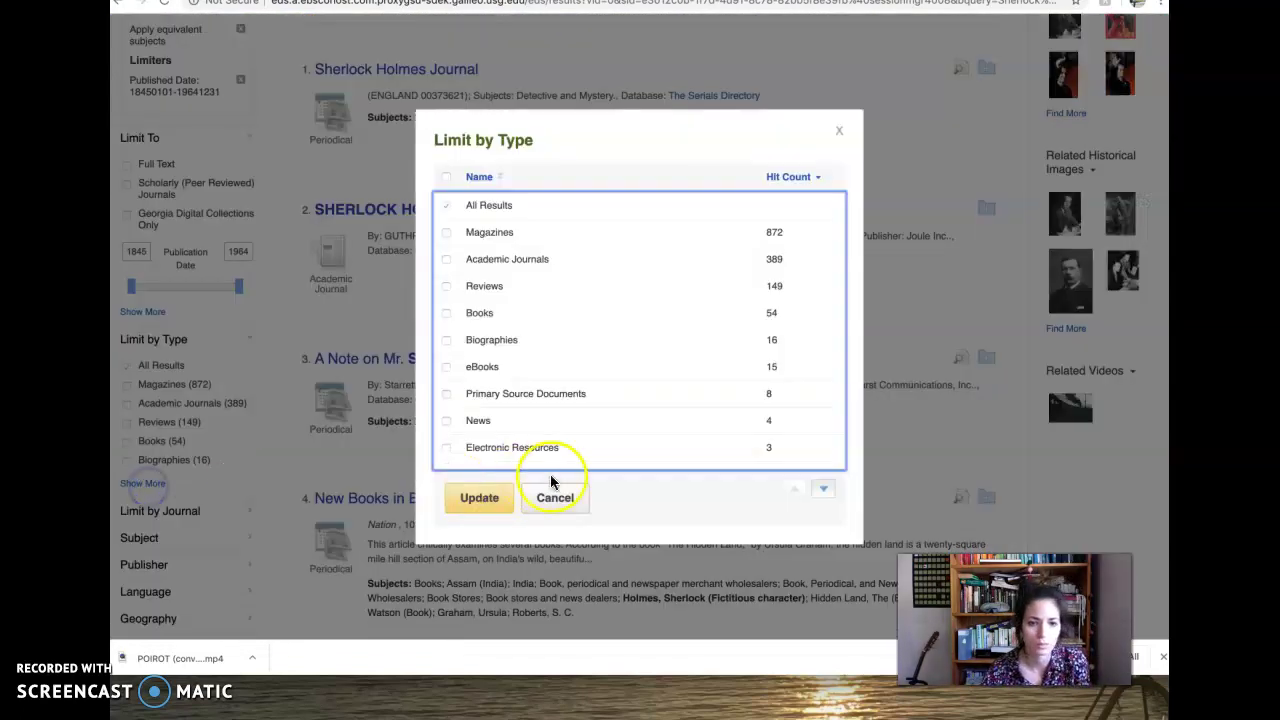
{"action": "scroll", "coordinate": [635, 317], "scroll_direction": "down", "scroll_amount": 5}
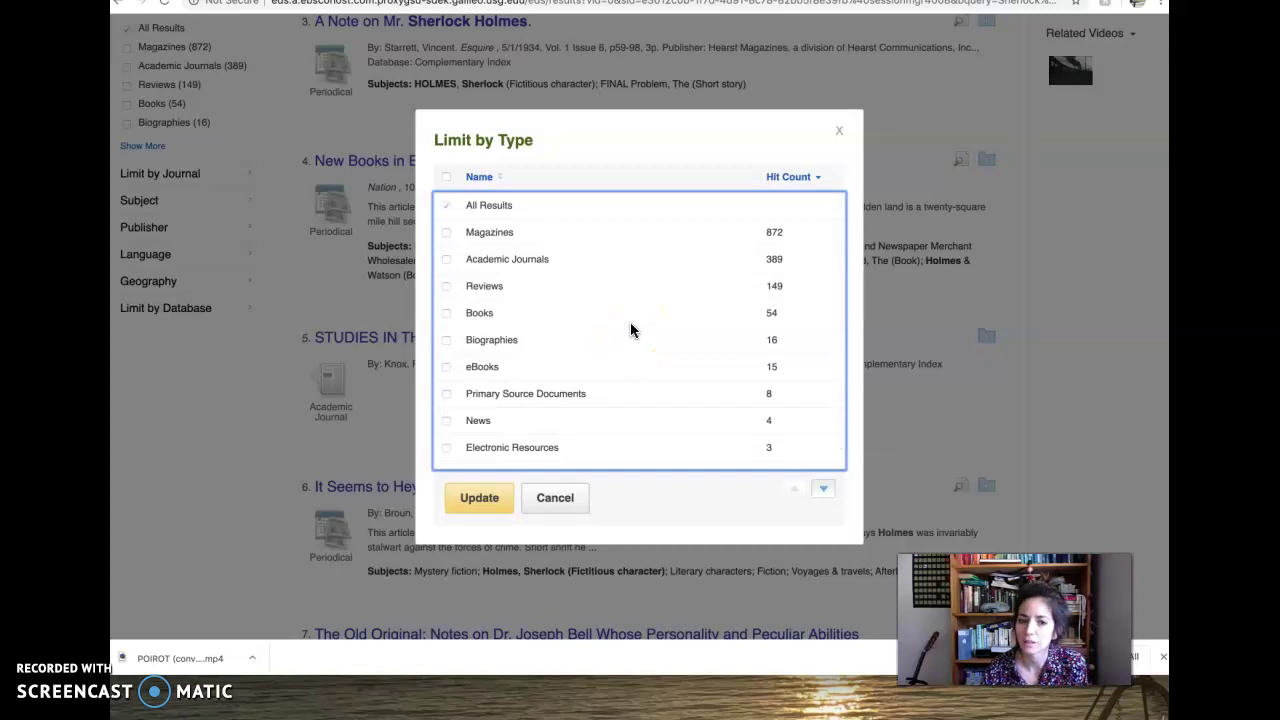
{"action": "left_click", "coordinate": [447, 261]}
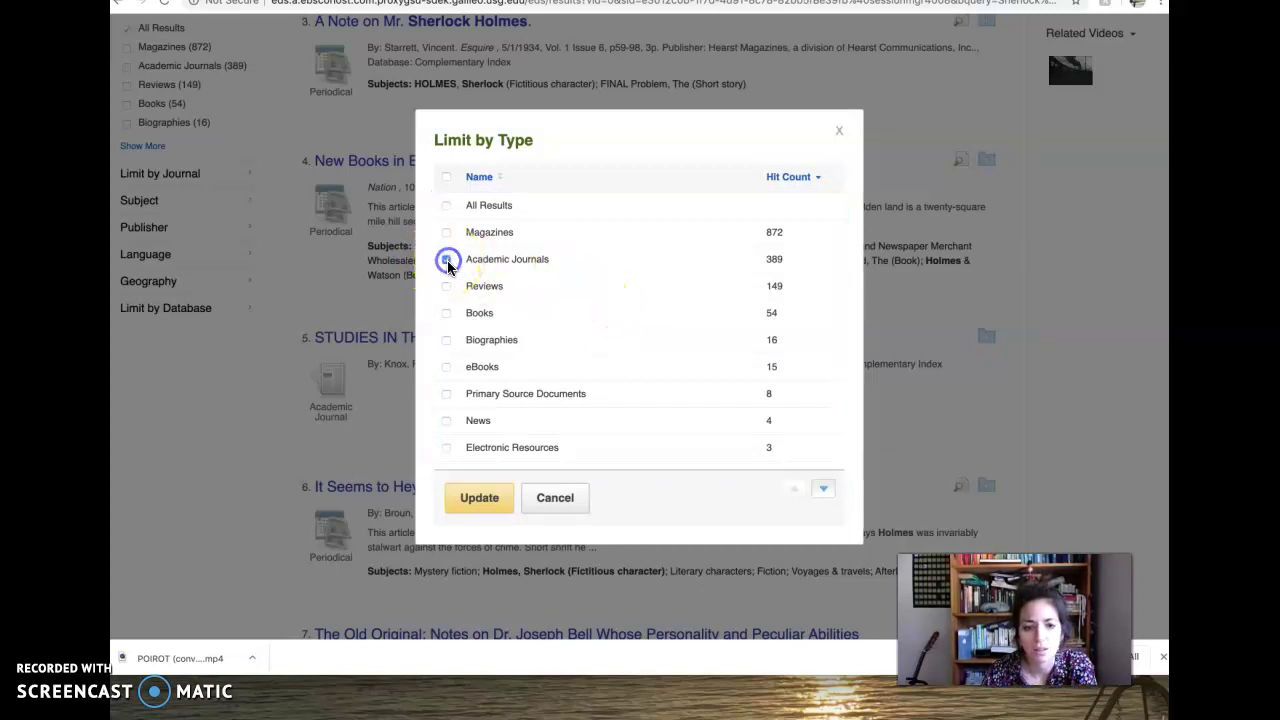
{"action": "left_click", "coordinate": [448, 286]}
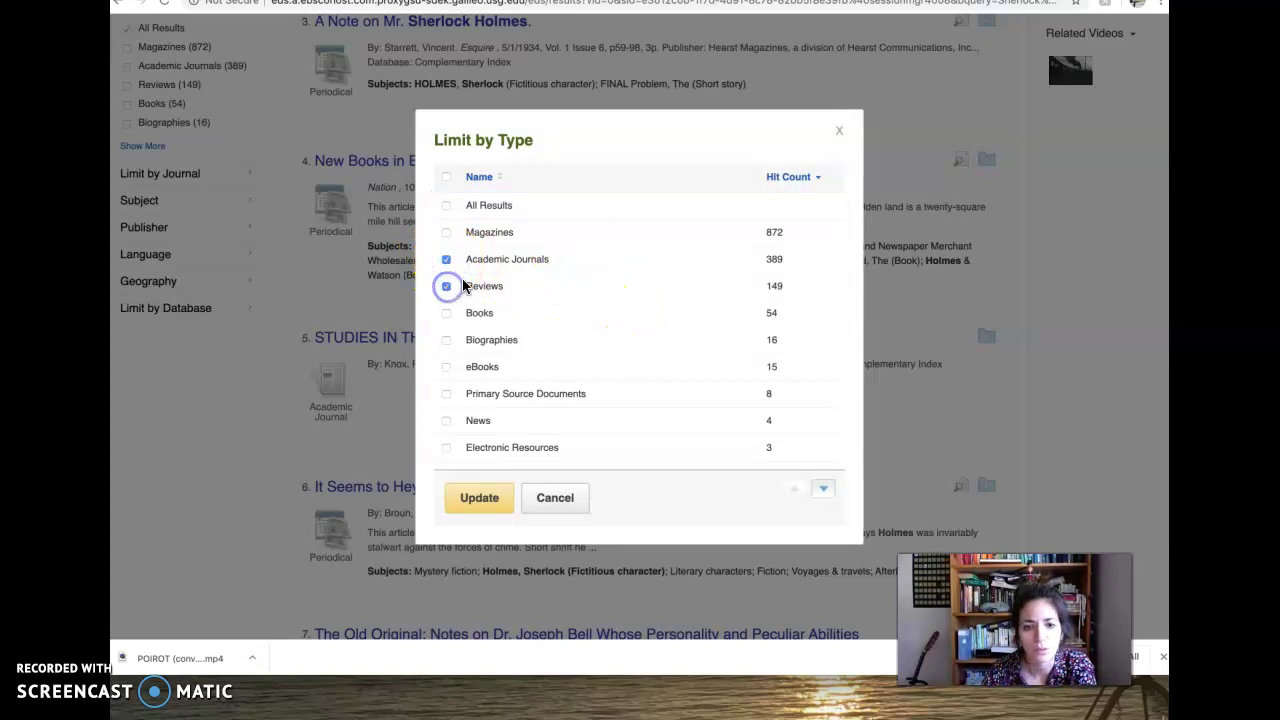
{"action": "left_click", "coordinate": [446, 343]}
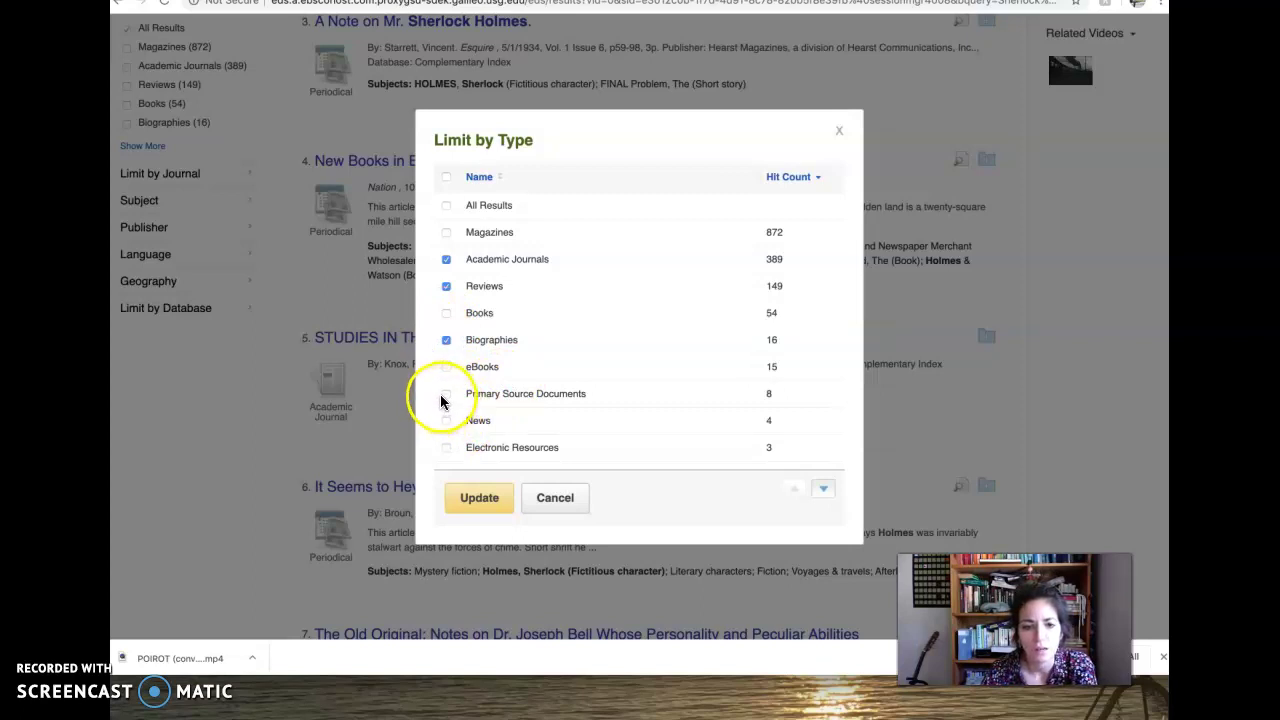
{"action": "left_click", "coordinate": [445, 396]}
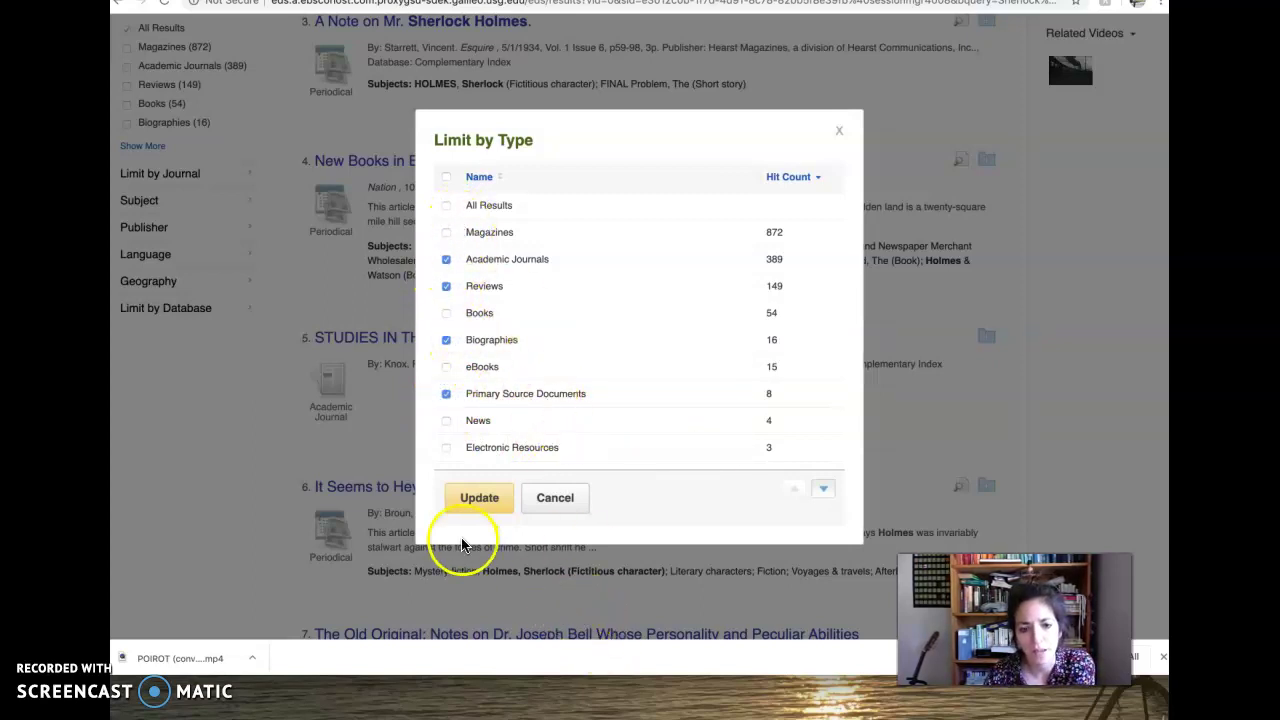
{"action": "left_click", "coordinate": [499, 511]}
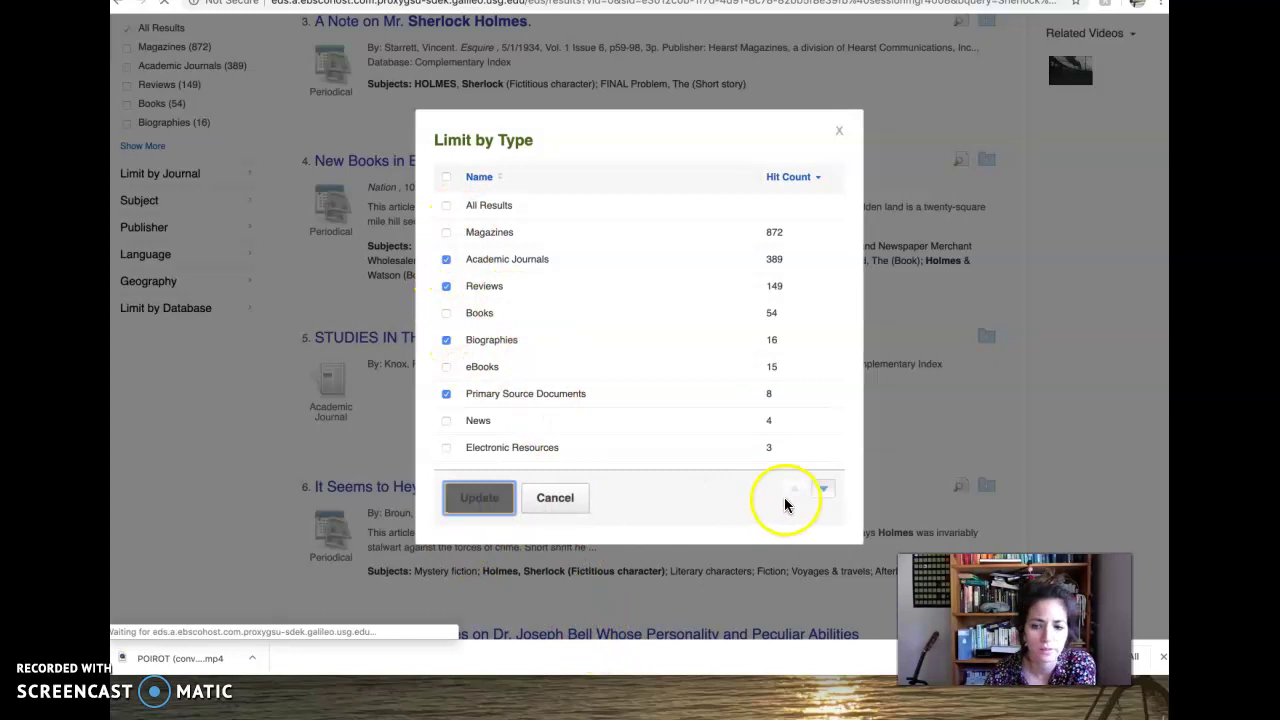
- Scroll through the 562 type-limited Sherlock Holmes results and back to the top
{"action": "scroll", "coordinate": [735, 487], "scroll_direction": "up", "scroll_amount": 5}
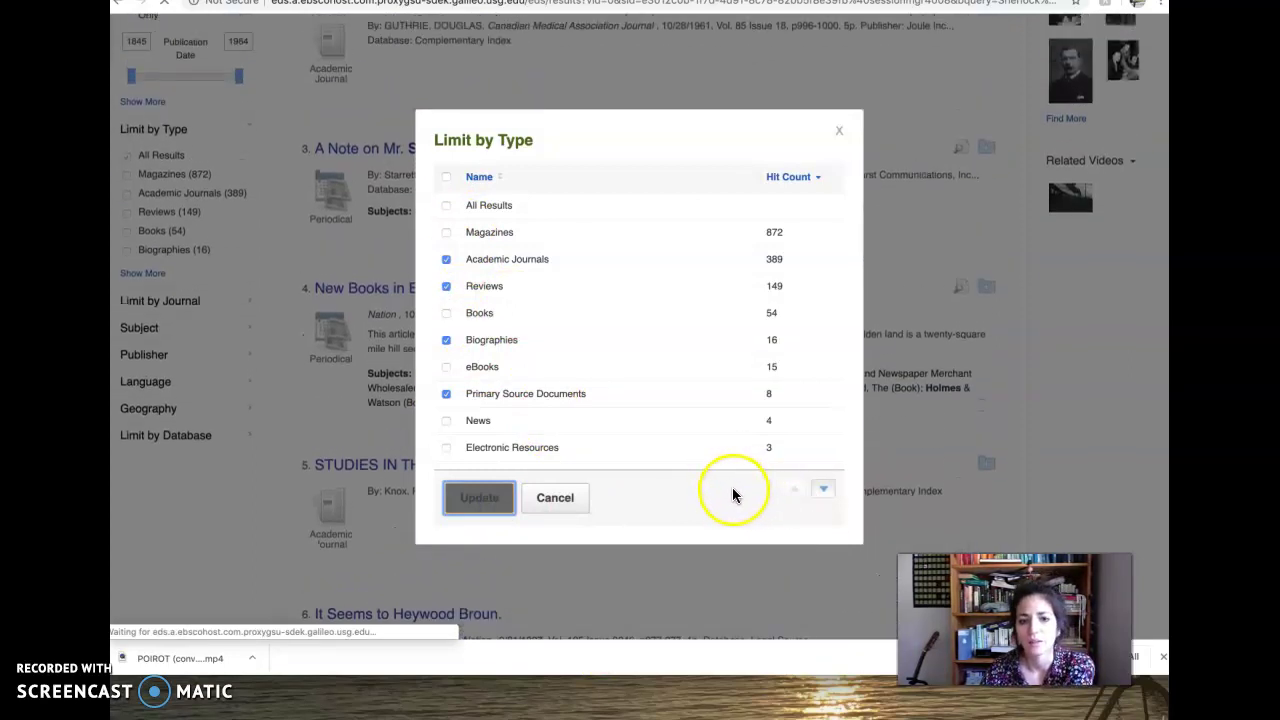
{"action": "scroll", "coordinate": [731, 487], "scroll_direction": "up", "scroll_amount": 2}
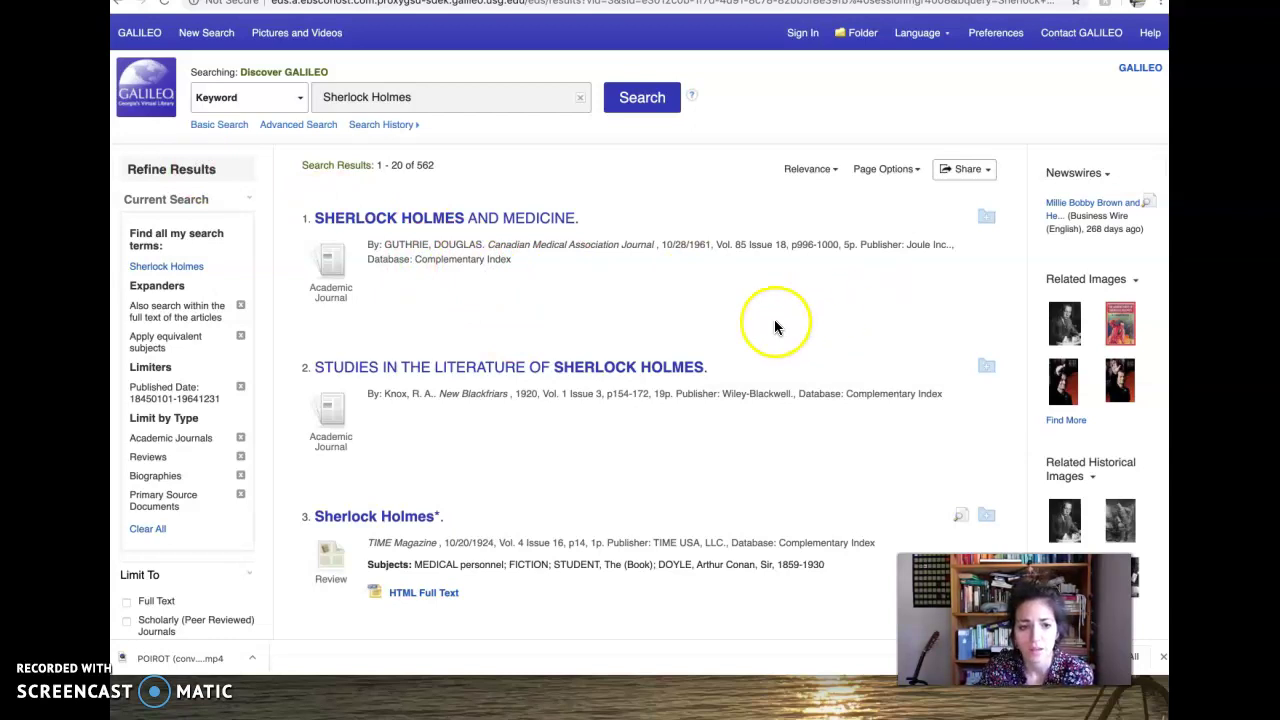
{"action": "scroll", "coordinate": [563, 387], "scroll_direction": "down", "scroll_amount": 5}
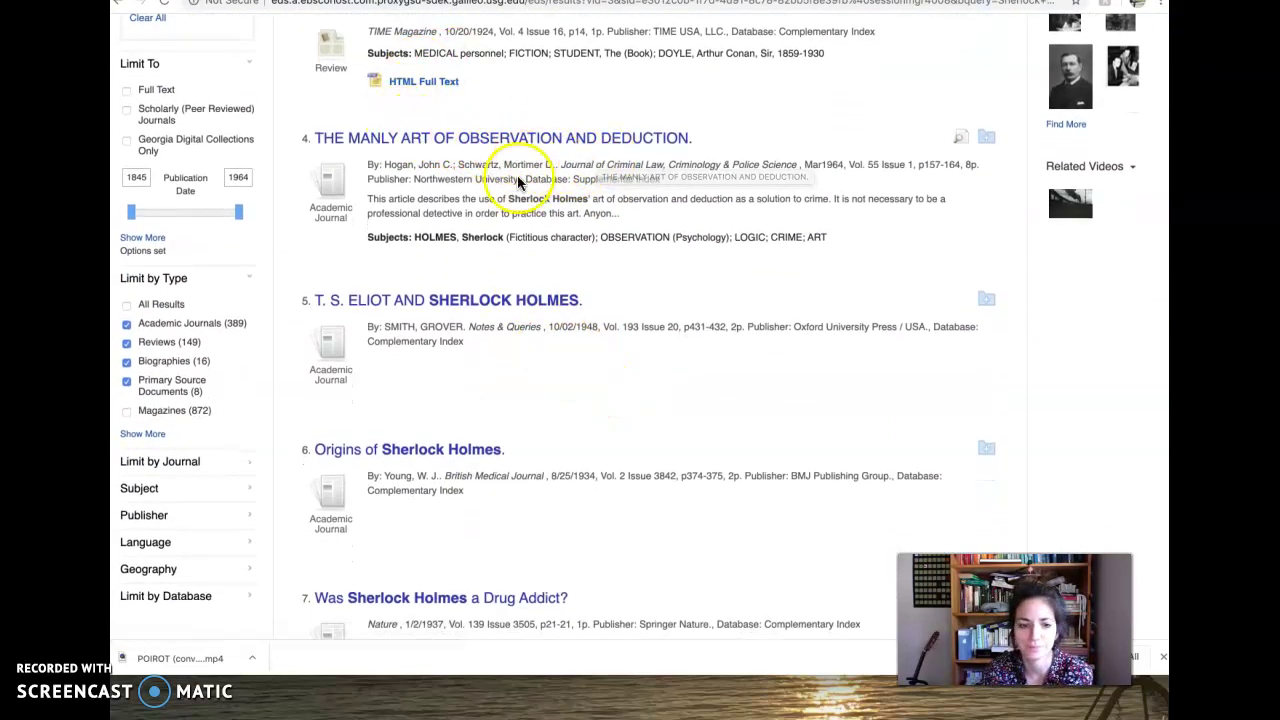
{"action": "scroll", "coordinate": [620, 320], "scroll_direction": "up", "scroll_amount": 5}
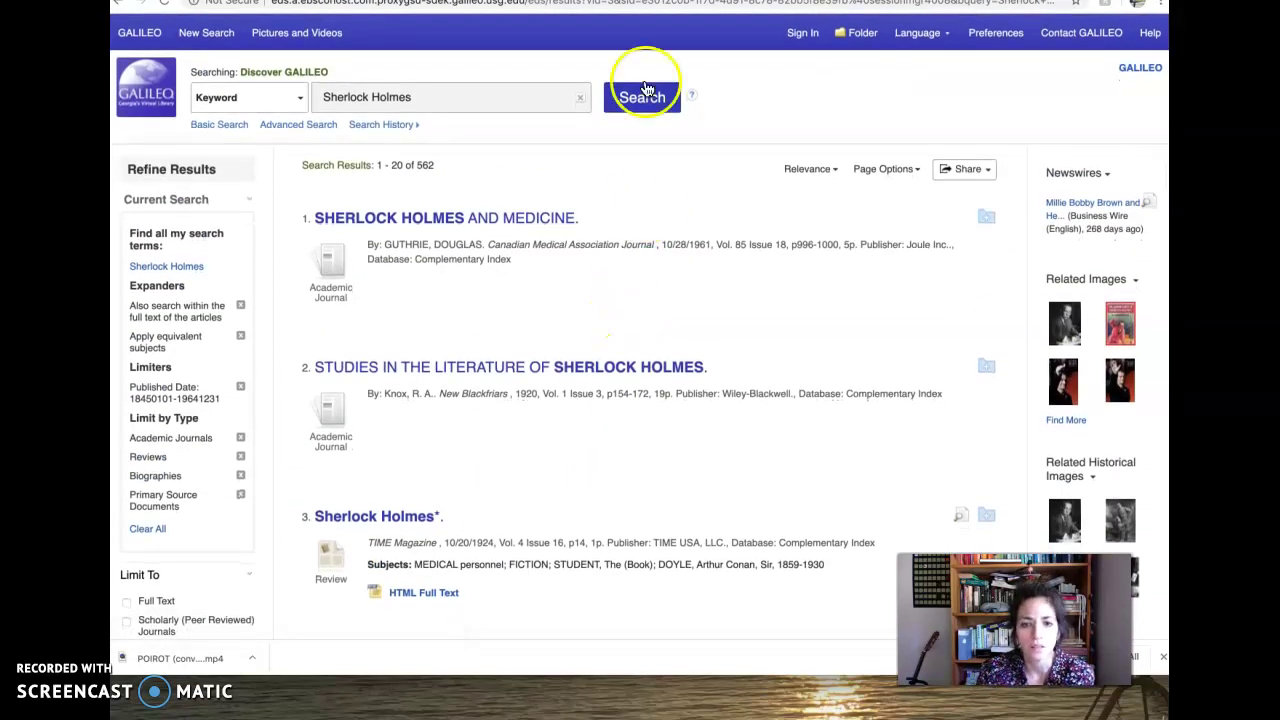
- In Advanced Search, add 'psychology' as the second AND term and run Sherlock Holmes AND psychology
{"action": "left_click", "coordinate": [295, 130]}
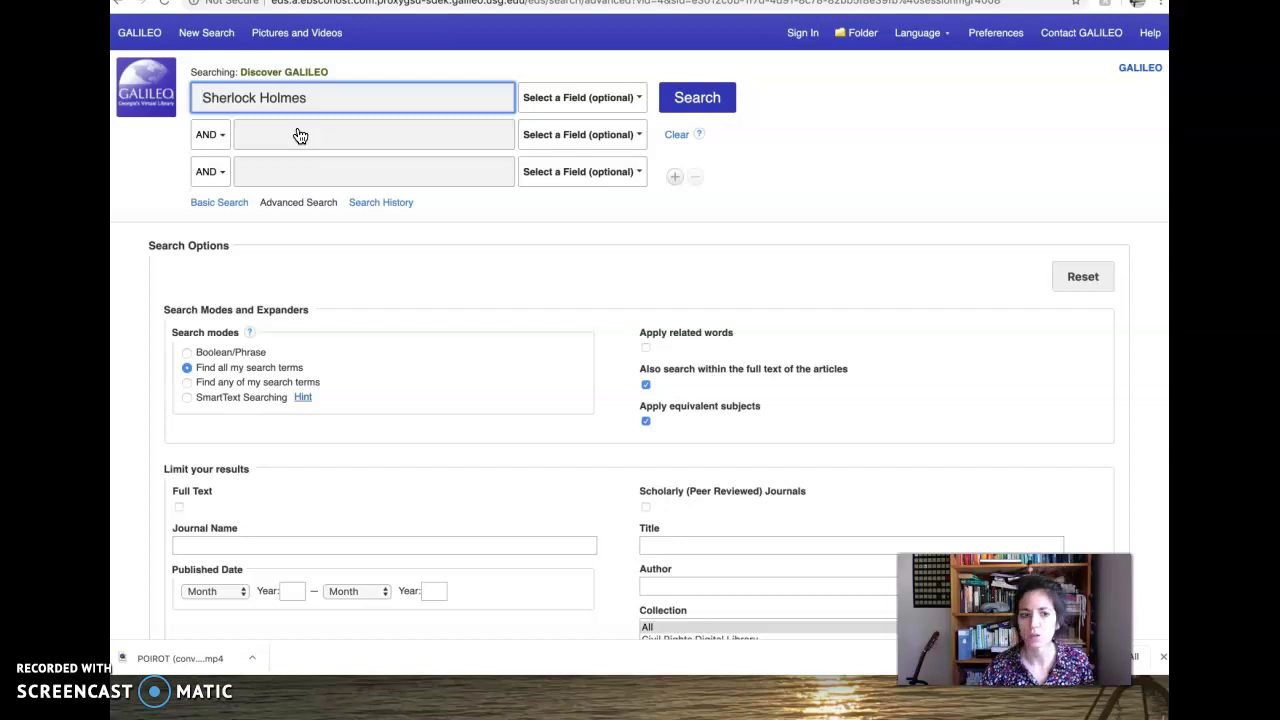
{"action": "left_click", "coordinate": [337, 137]}
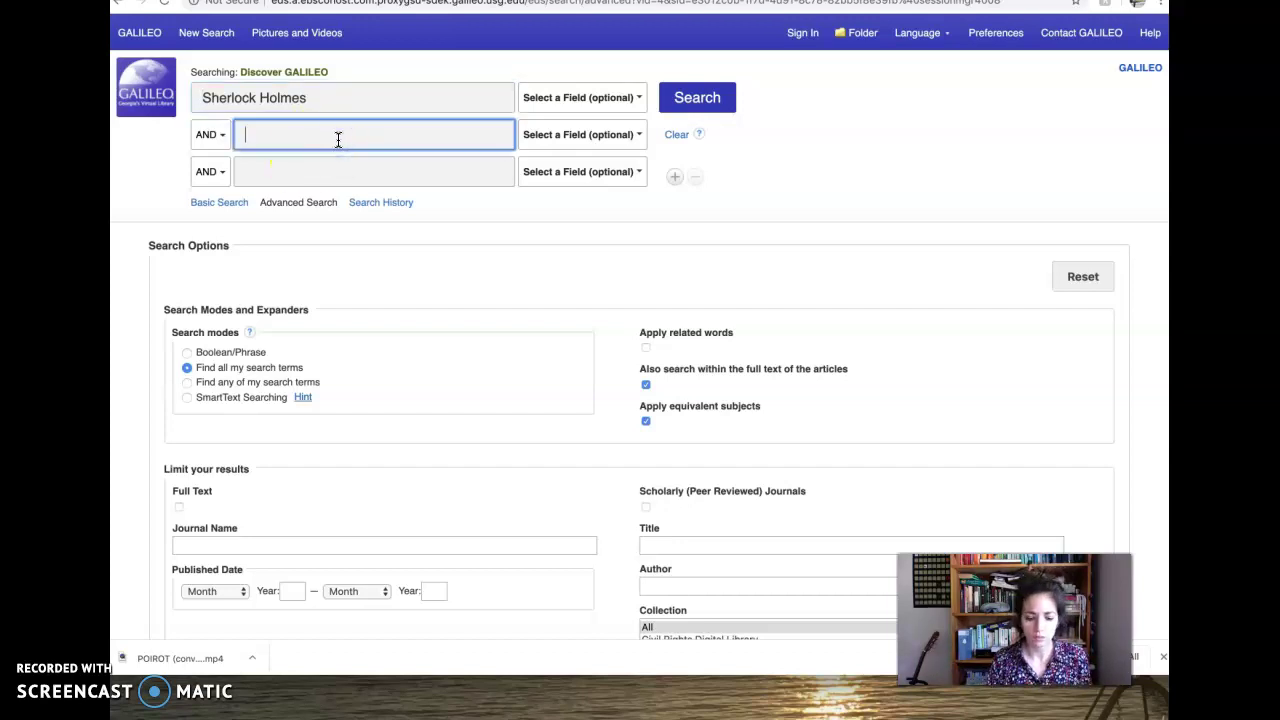
{"action": "type", "text": "Psh"}
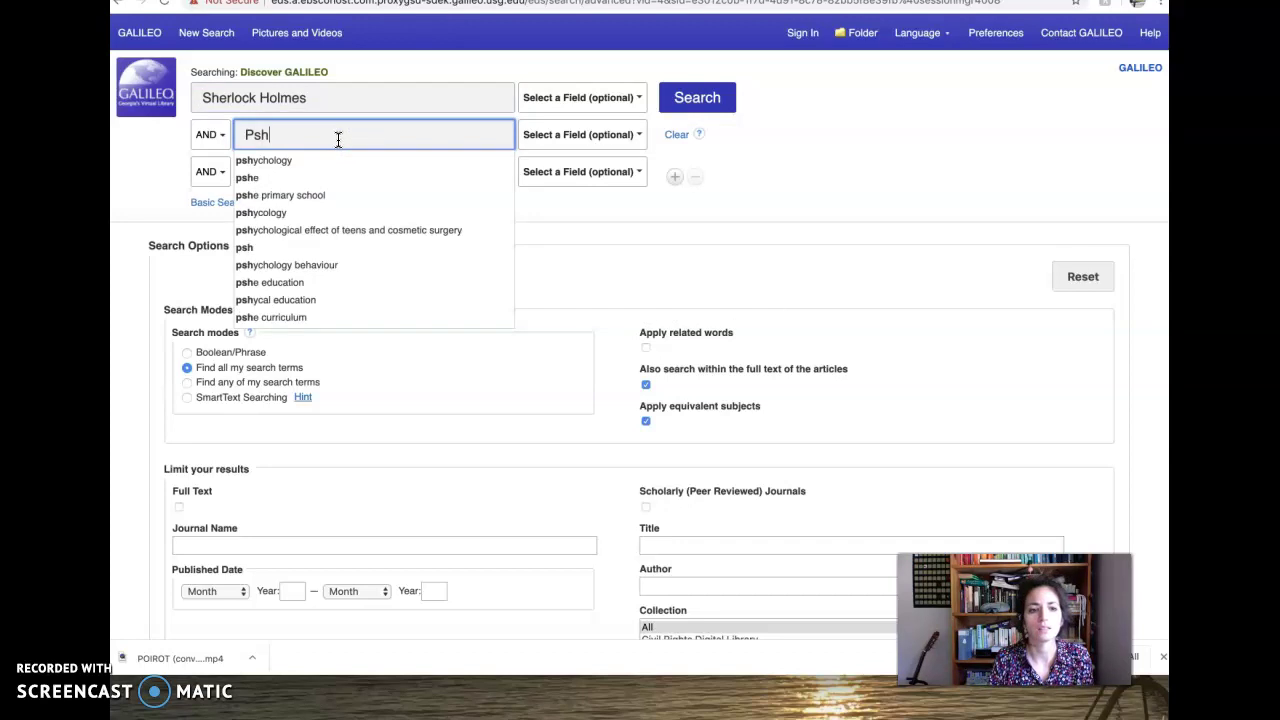
{"action": "key", "text": "Down"}
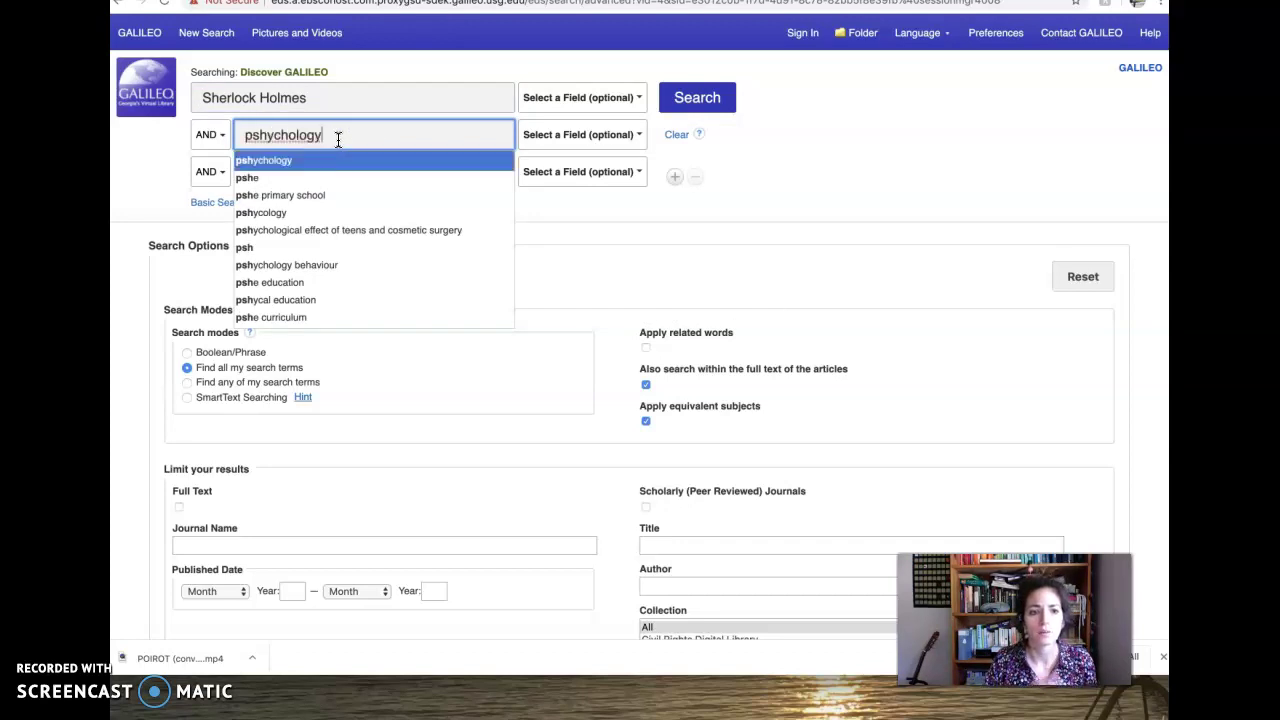
{"action": "key", "text": "BackSpace"}
{"action": "key", "text": "BackSpace"}
{"action": "key", "text": "BackSpace"}
{"action": "key", "text": "BackSpace"}
{"action": "key", "text": "BackSpace"}
{"action": "key", "text": "BackSpace"}
{"action": "key", "text": "BackSpace"}
{"action": "key", "text": "BackSpace"}
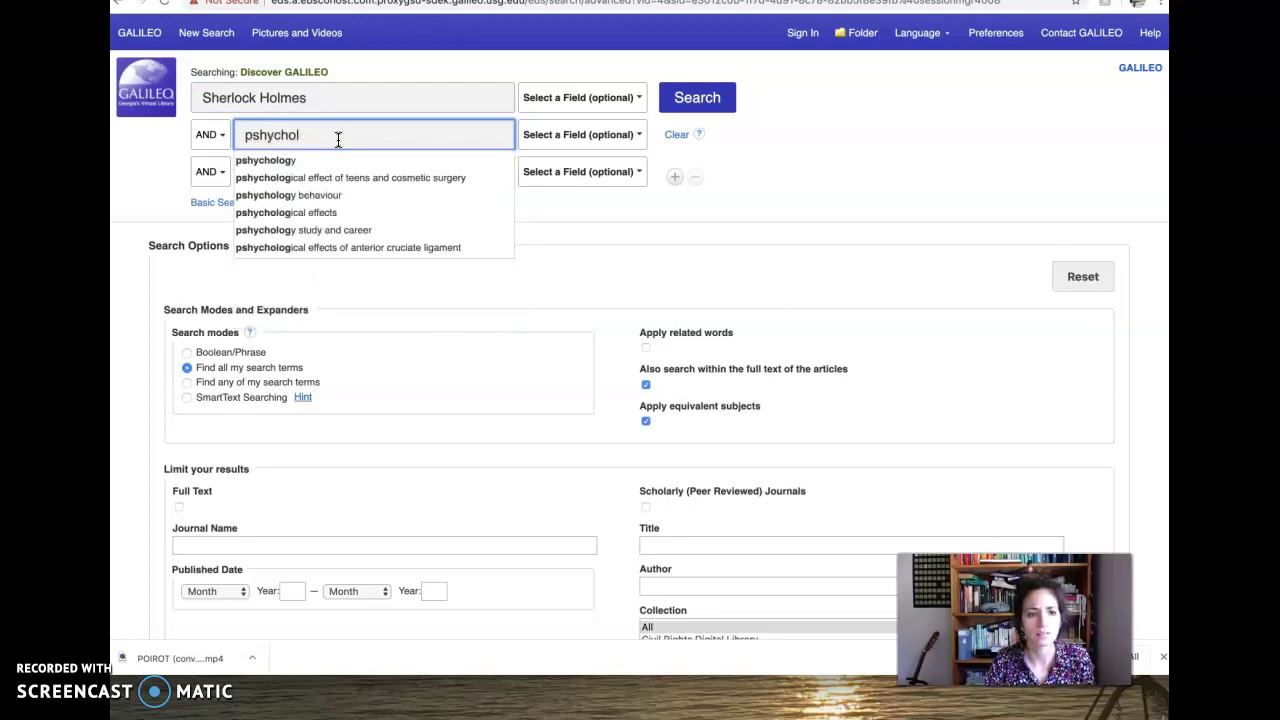
{"action": "key", "text": "BackSpace"}
{"action": "key", "text": "BackSpace"}
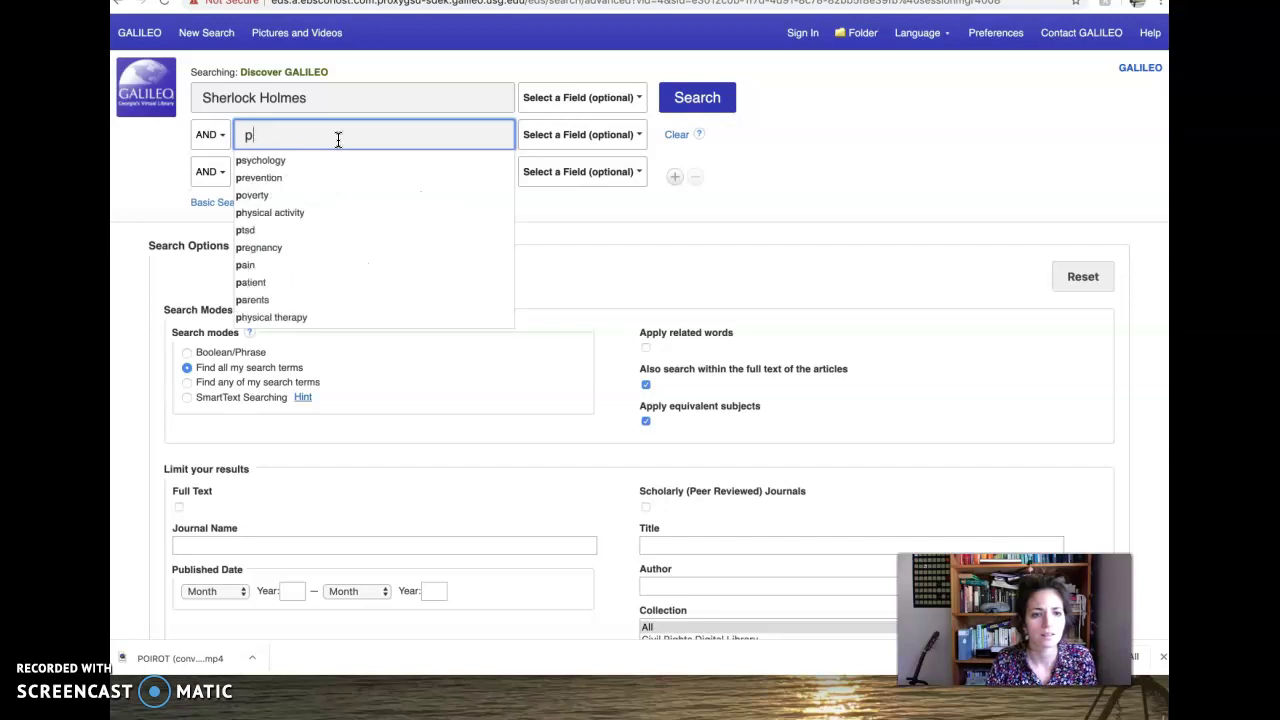
{"action": "type", "text": "sychology"}
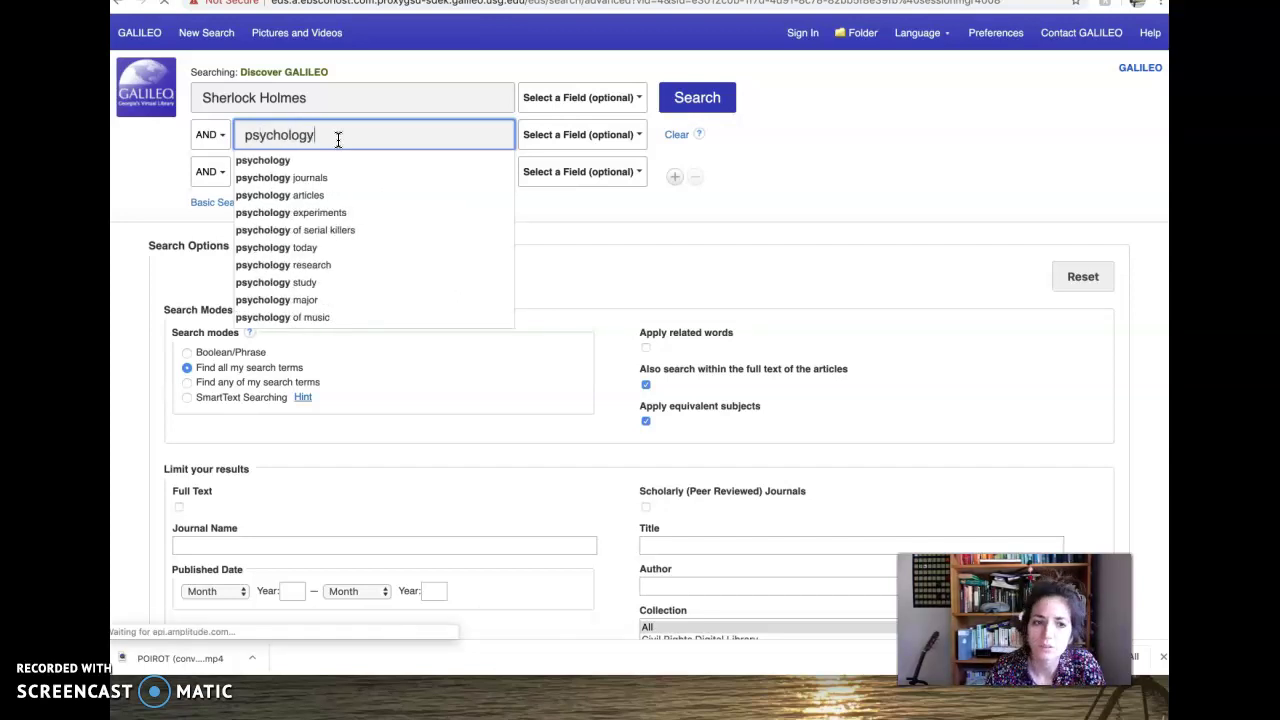
{"action": "key", "text": "Return"}
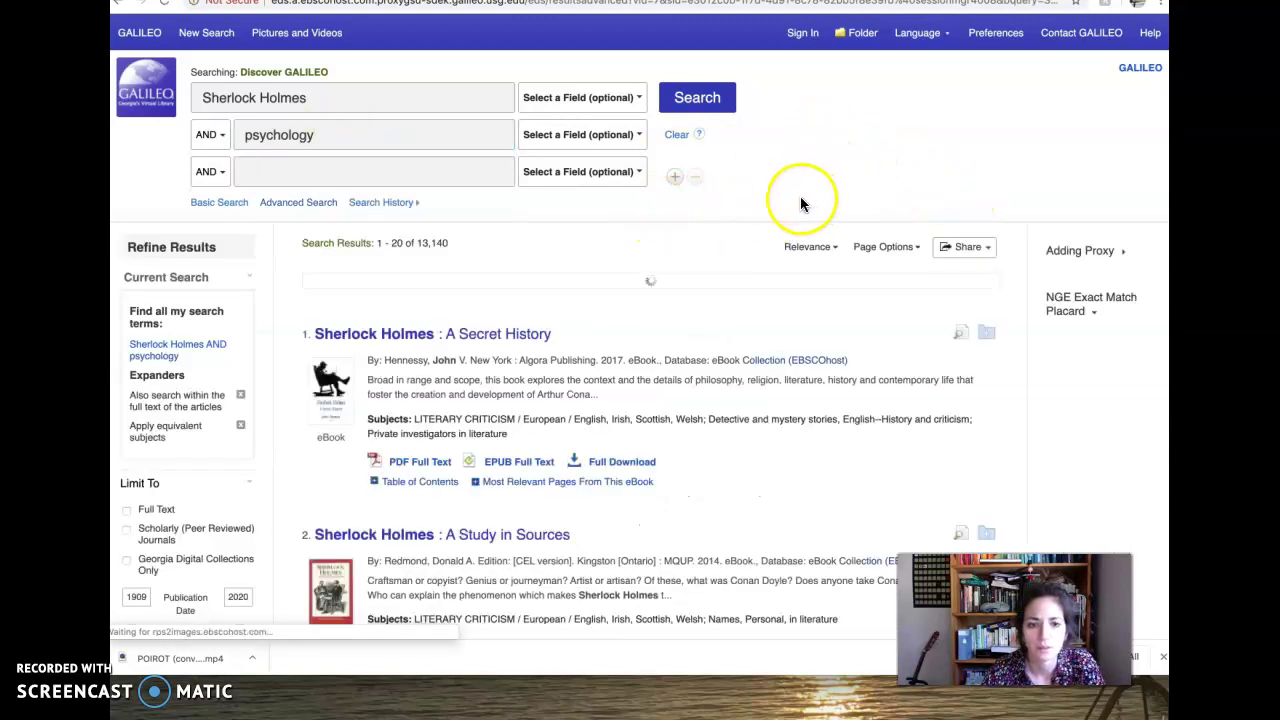
- Tick Academic Journals under Limit by Type and browse the resulting 3,683 results
{"action": "scroll", "coordinate": [770, 216], "scroll_direction": "down", "scroll_amount": 5}
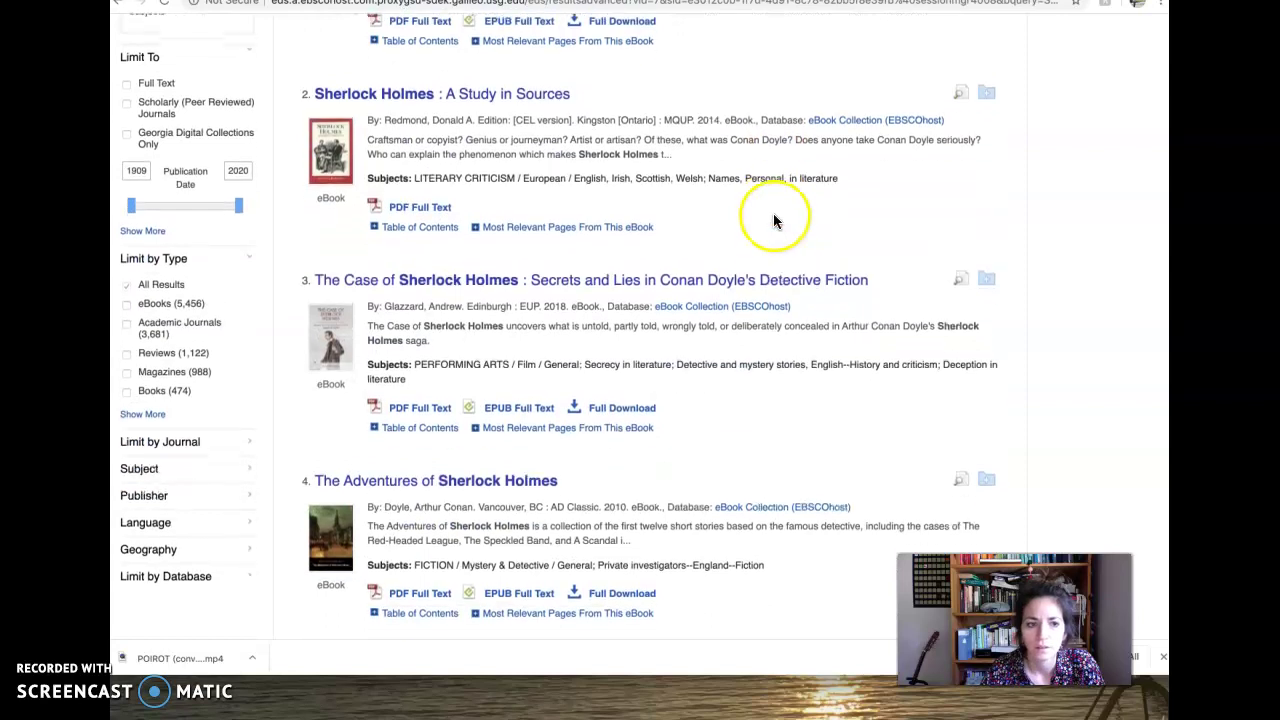
{"action": "scroll", "coordinate": [772, 216], "scroll_direction": "down", "scroll_amount": 2}
{"action": "left_click", "coordinate": [128, 216]}
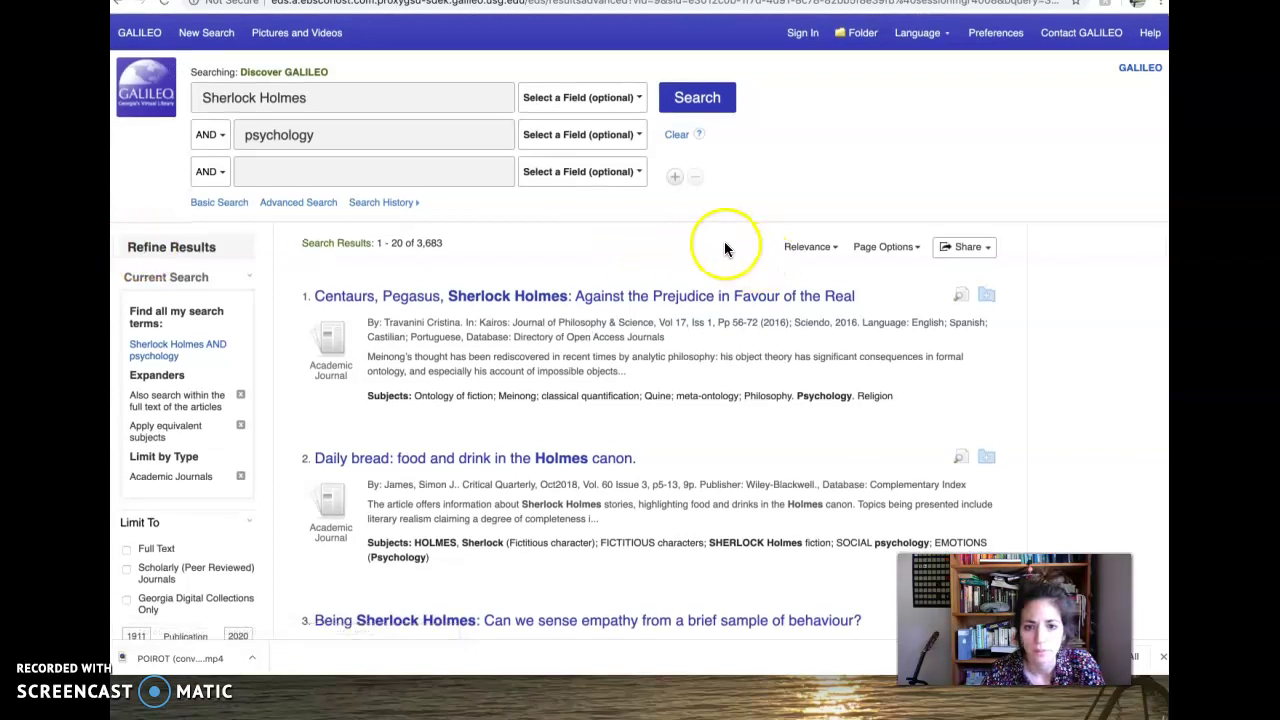
{"action": "scroll", "coordinate": [726, 249], "scroll_direction": "down", "scroll_amount": 1}
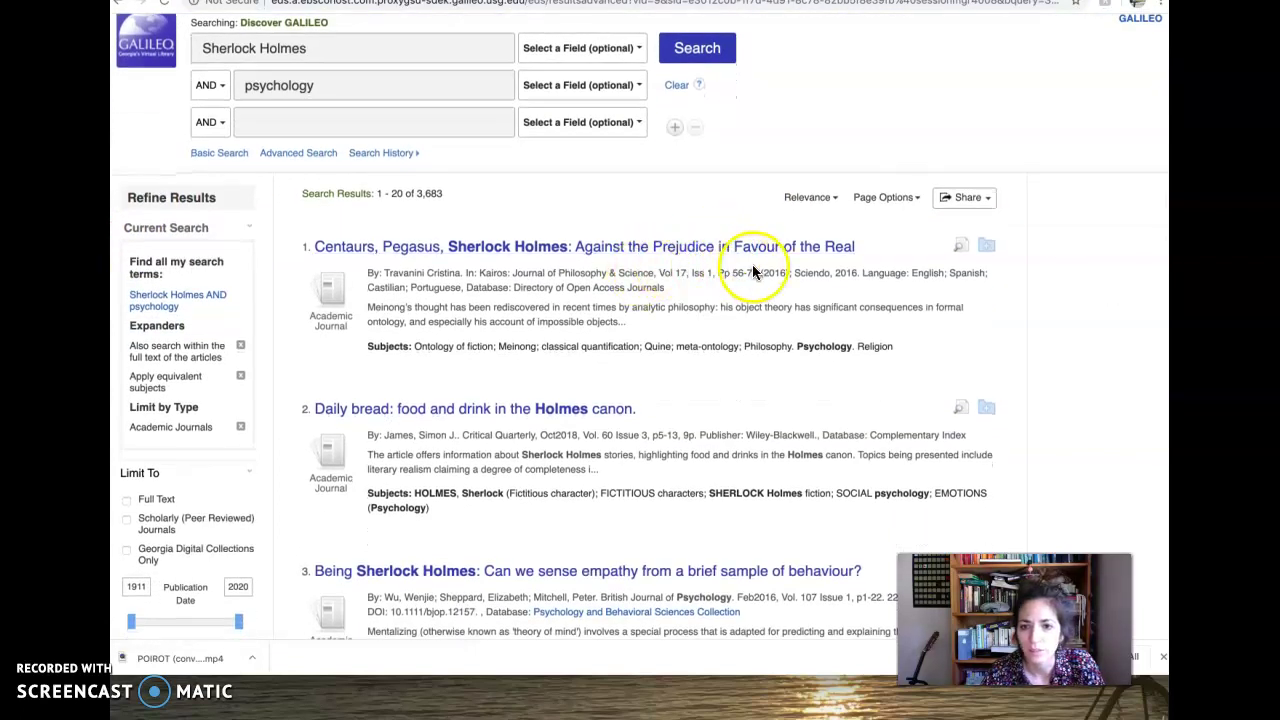
{"action": "scroll", "coordinate": [826, 268], "scroll_direction": "down", "scroll_amount": 5}
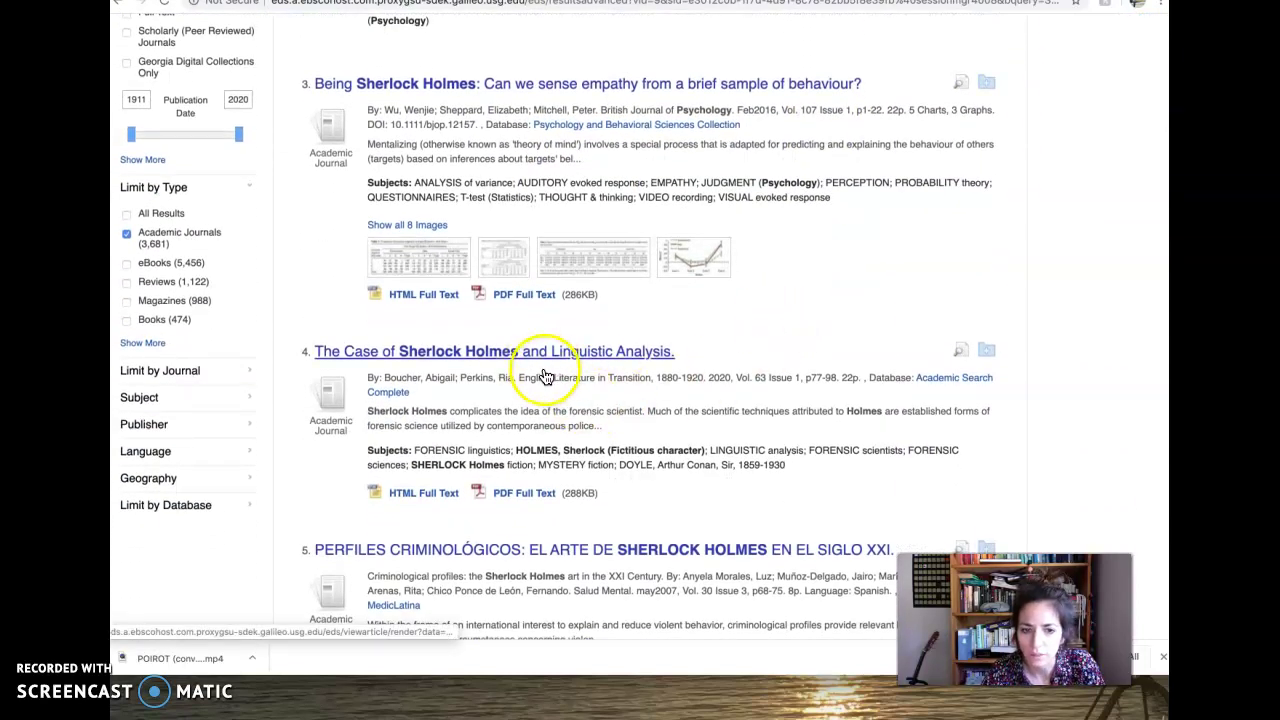
{"action": "scroll", "coordinate": [722, 375], "scroll_direction": "down", "scroll_amount": 1}
{"action": "scroll", "coordinate": [726, 375], "scroll_direction": "up", "scroll_amount": 7}
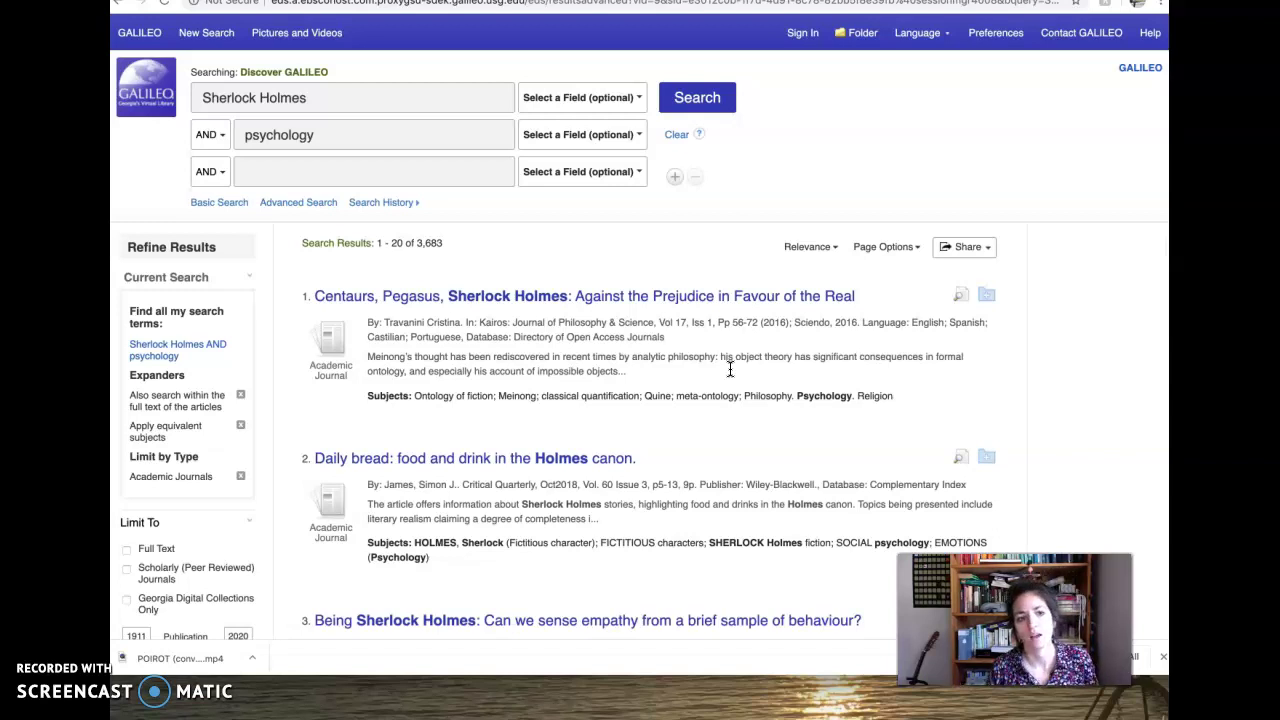
- Replace Sherlock Holmes with 'Grace Humiston', search with psychology, then delete 'psychology' from the second box
{"action": "triple_click", "coordinate": [303, 98]}
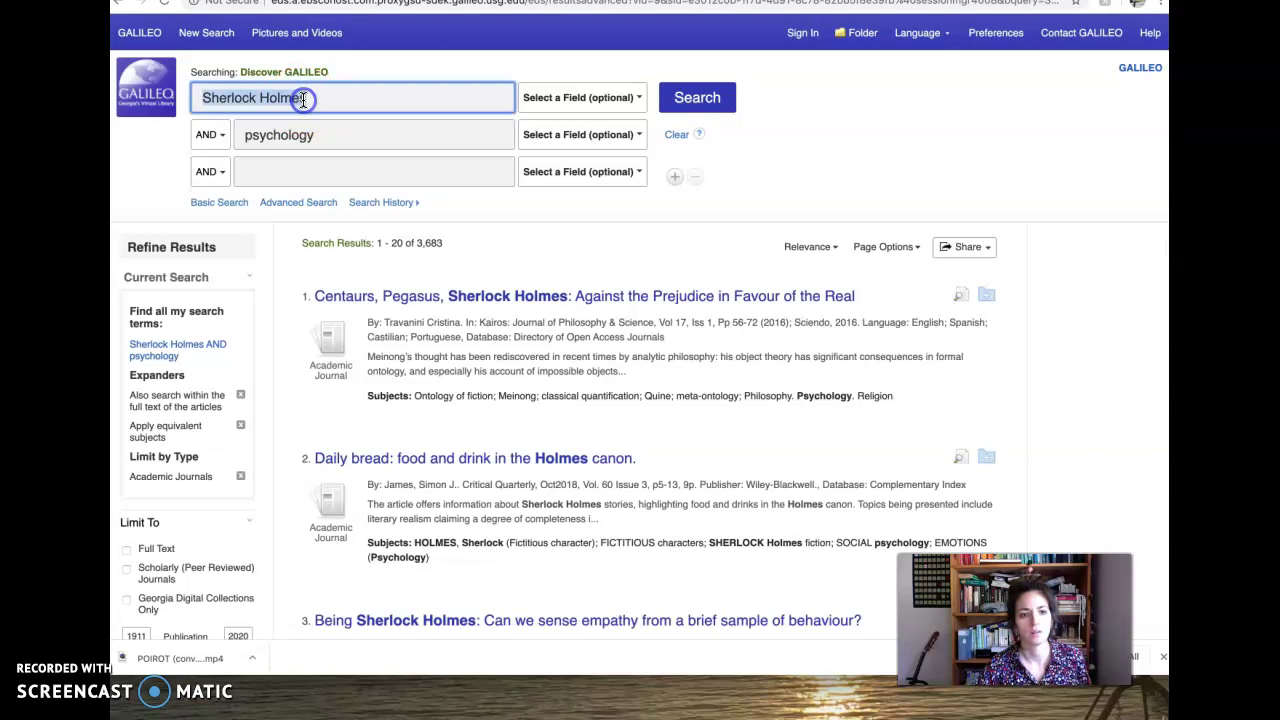
{"action": "key", "text": "BackSpace"}
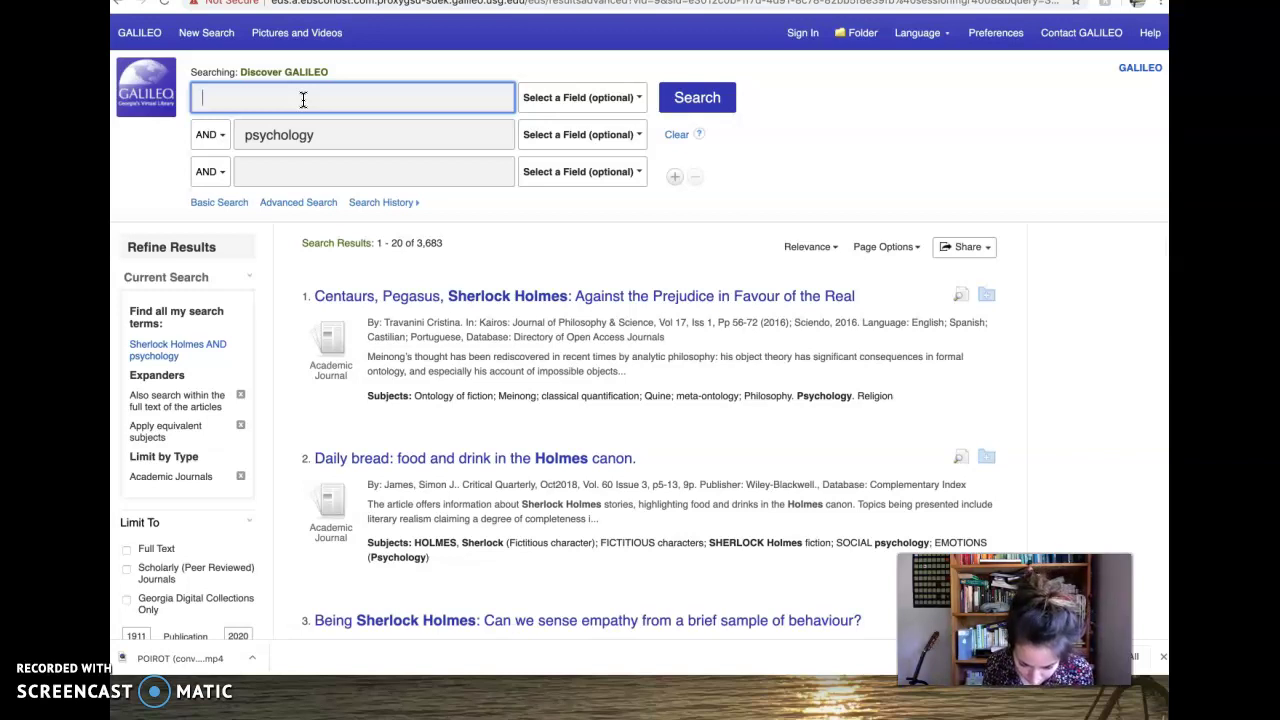
{"action": "type", "text": "f"}
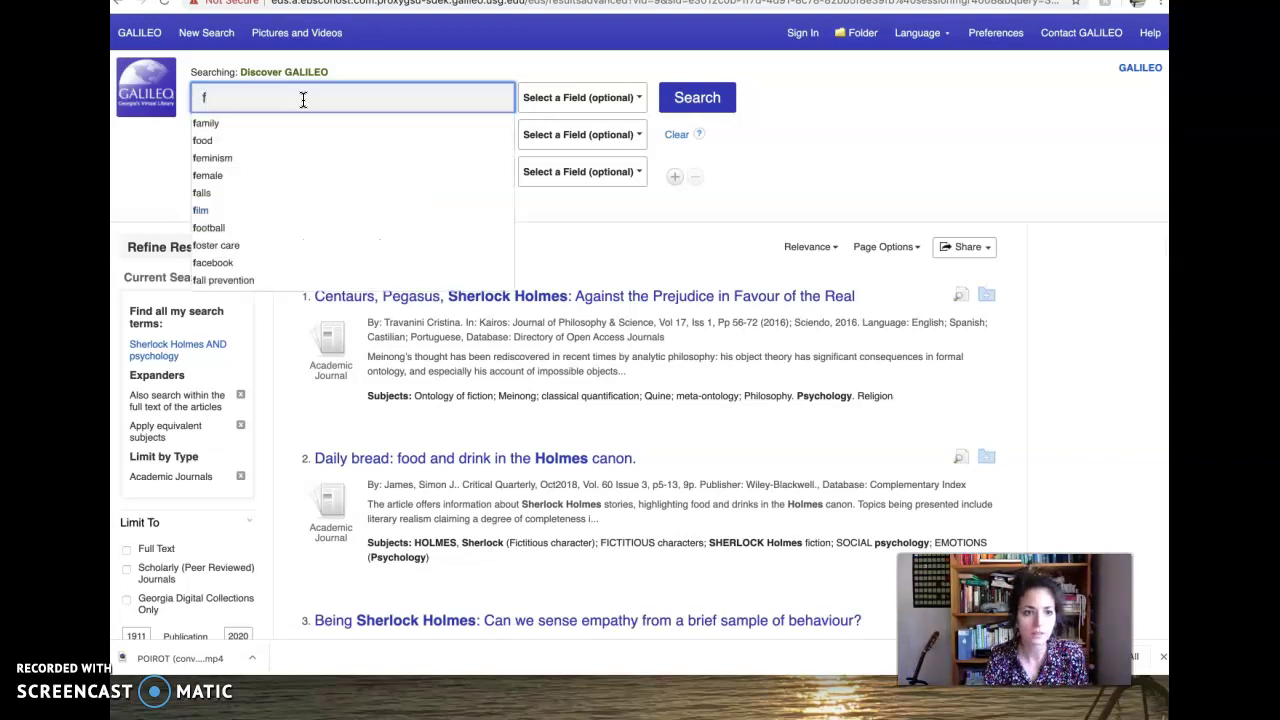
{"action": "key", "text": "BackSpace"}
{"action": "type", "text": "Grace H"}
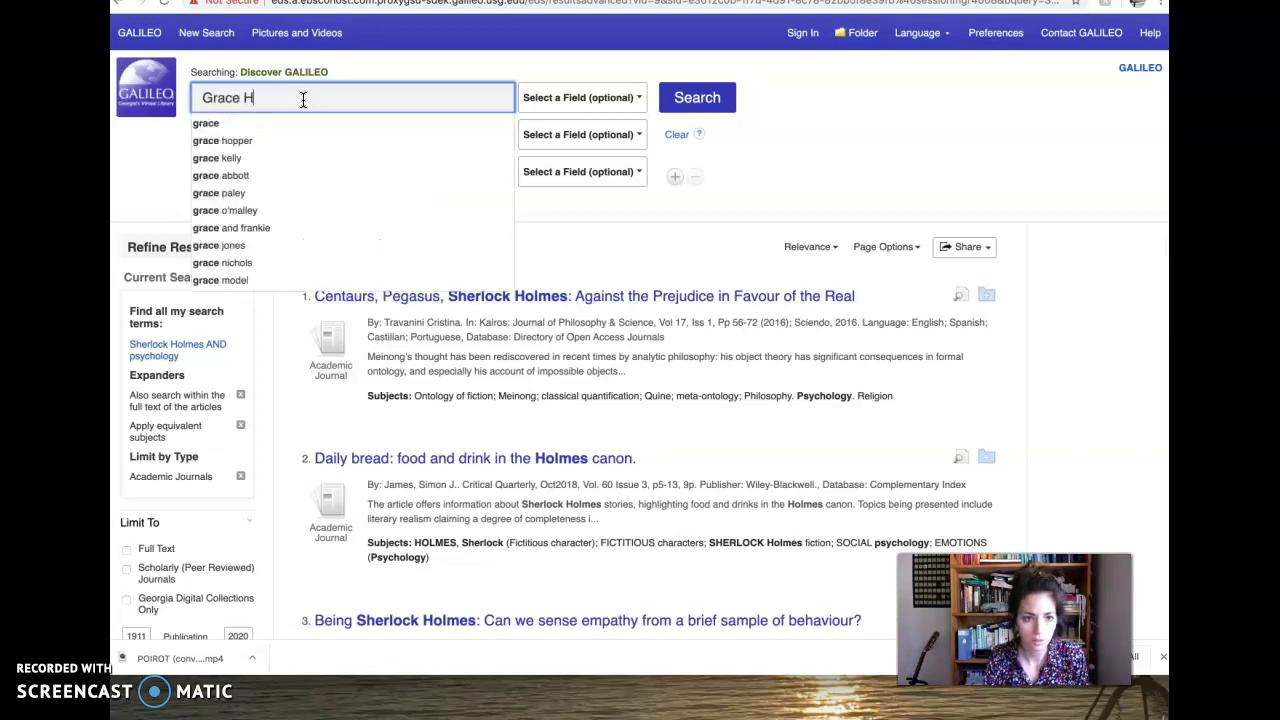
{"action": "type", "text": "umis"}
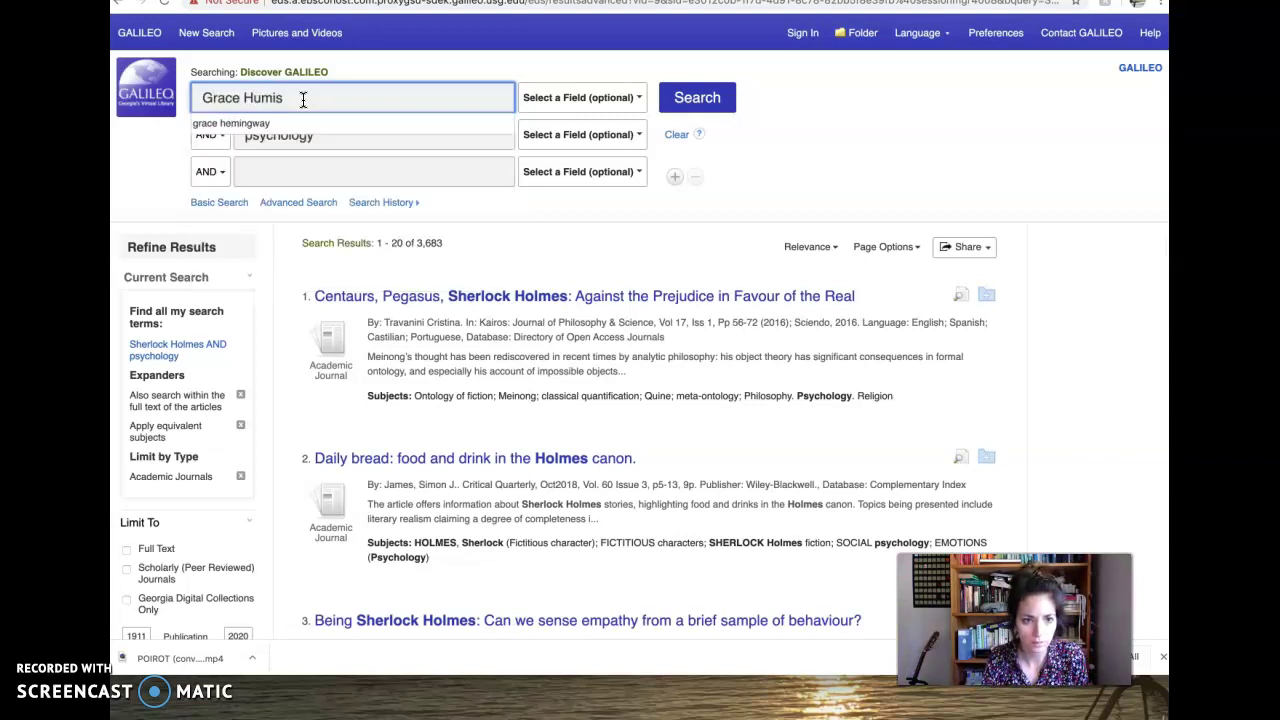
{"action": "type", "text": "ton"}
{"action": "key", "text": "Return"}
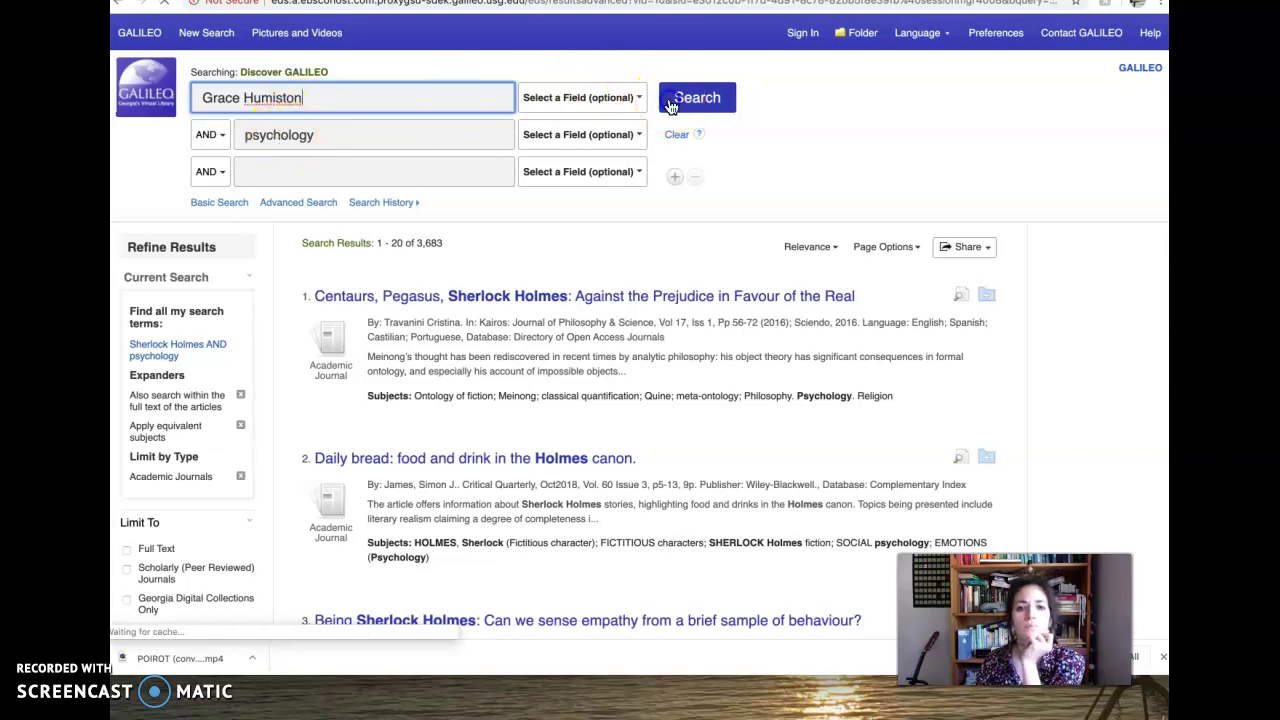
{"action": "double_click", "coordinate": [309, 134]}
{"action": "key", "text": "BackSpace"}
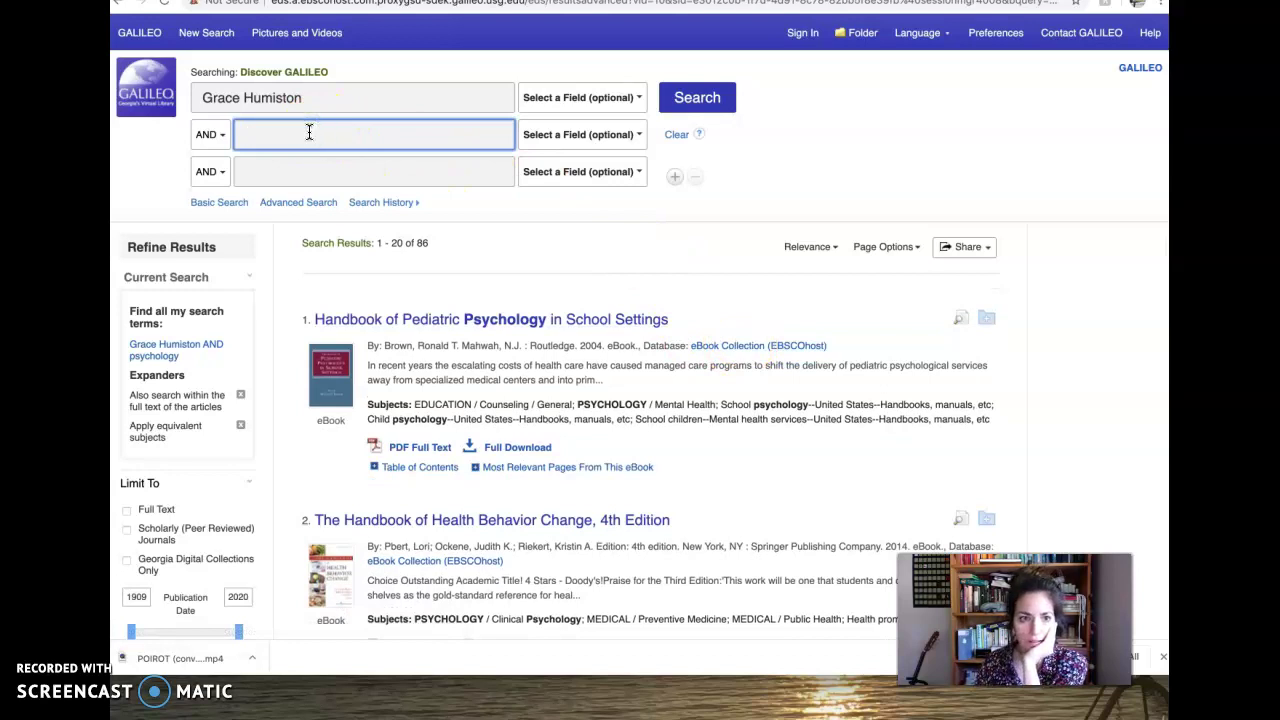
- Run the search for 'Grace Humiston' alone and browse its 441 results
{"action": "left_click", "coordinate": [716, 99]}
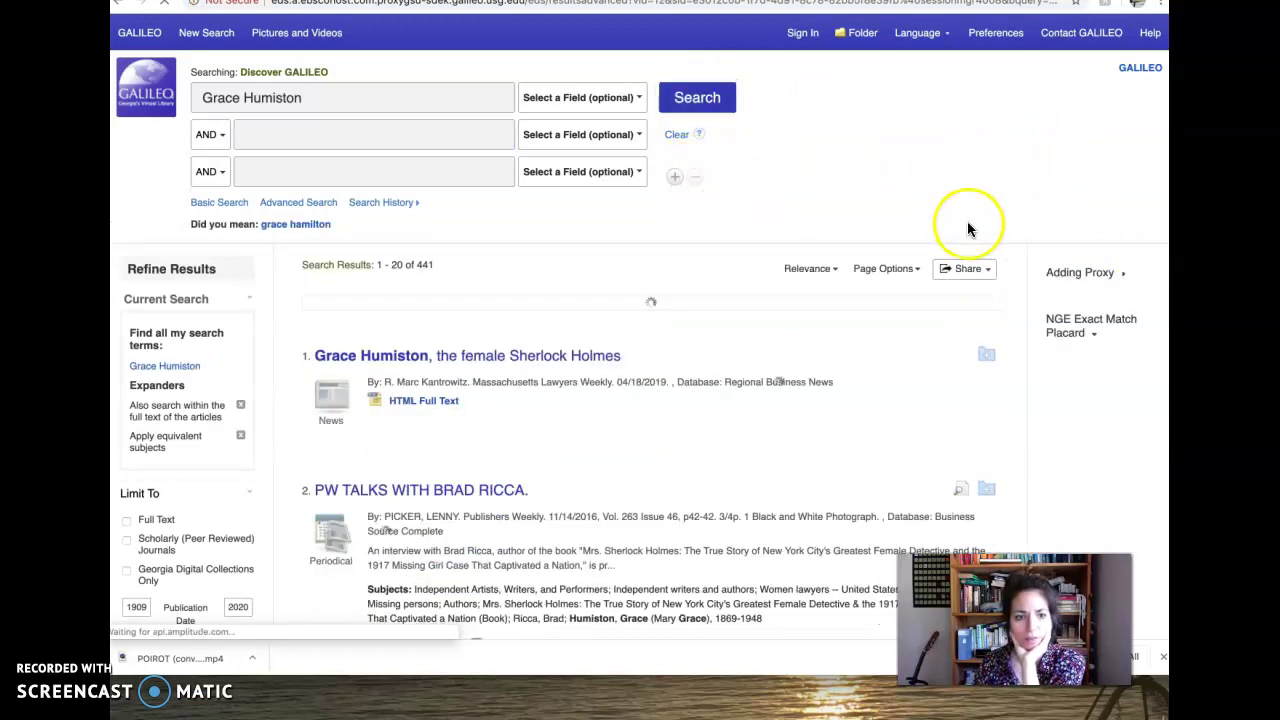
{"action": "scroll", "coordinate": [918, 245], "scroll_direction": "down", "scroll_amount": 1}
{"action": "scroll", "coordinate": [918, 245], "scroll_direction": "down", "scroll_amount": 1}
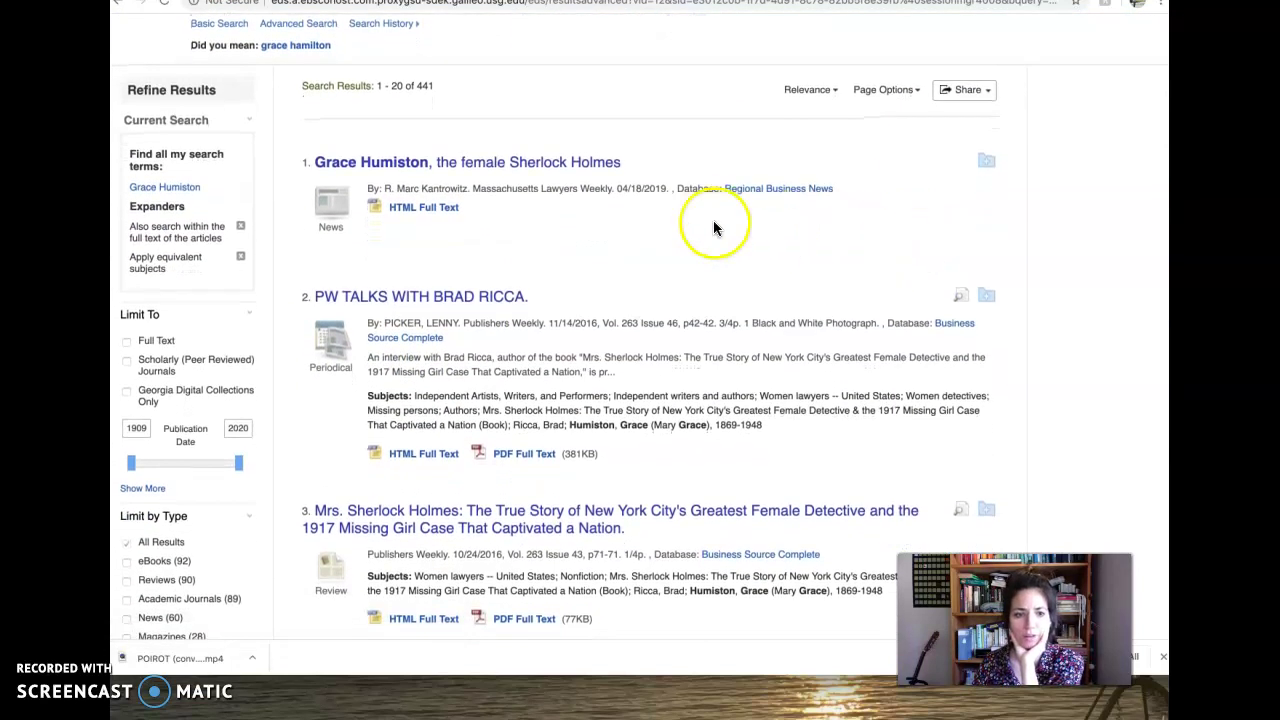
{"action": "scroll", "coordinate": [700, 222], "scroll_direction": "down", "scroll_amount": 3}
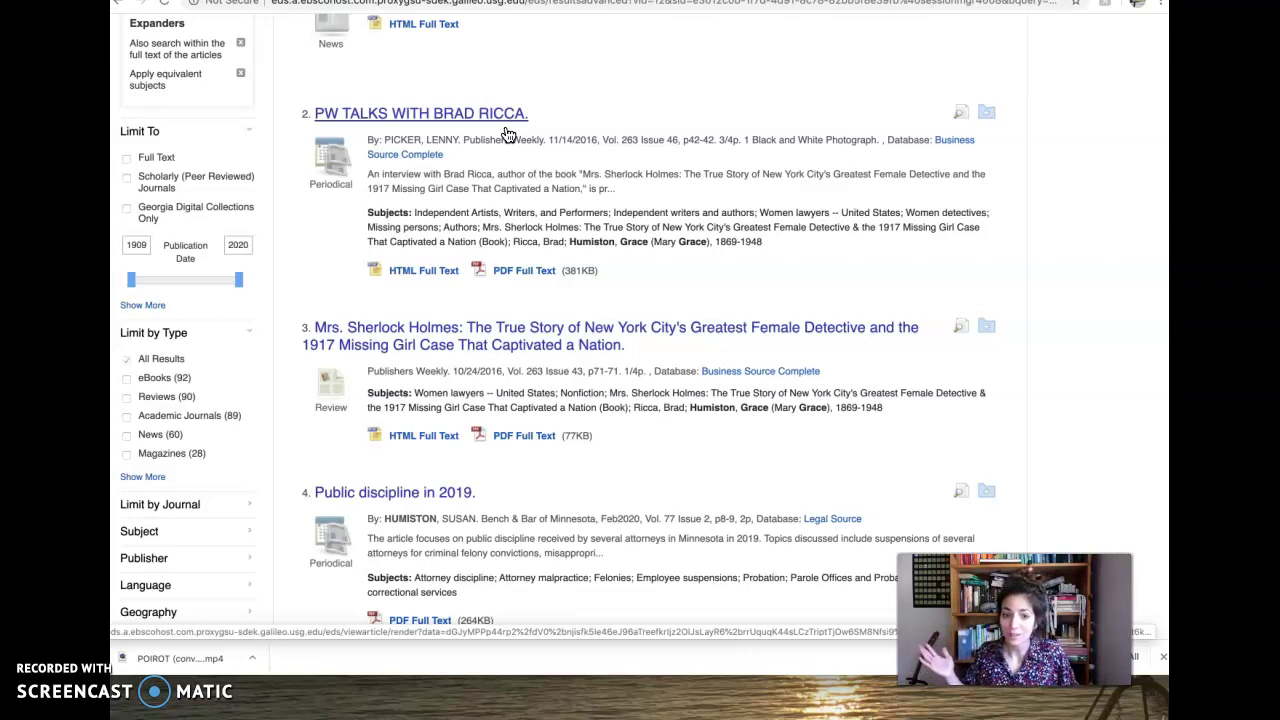
{"action": "left_click", "coordinate": [549, 77]}
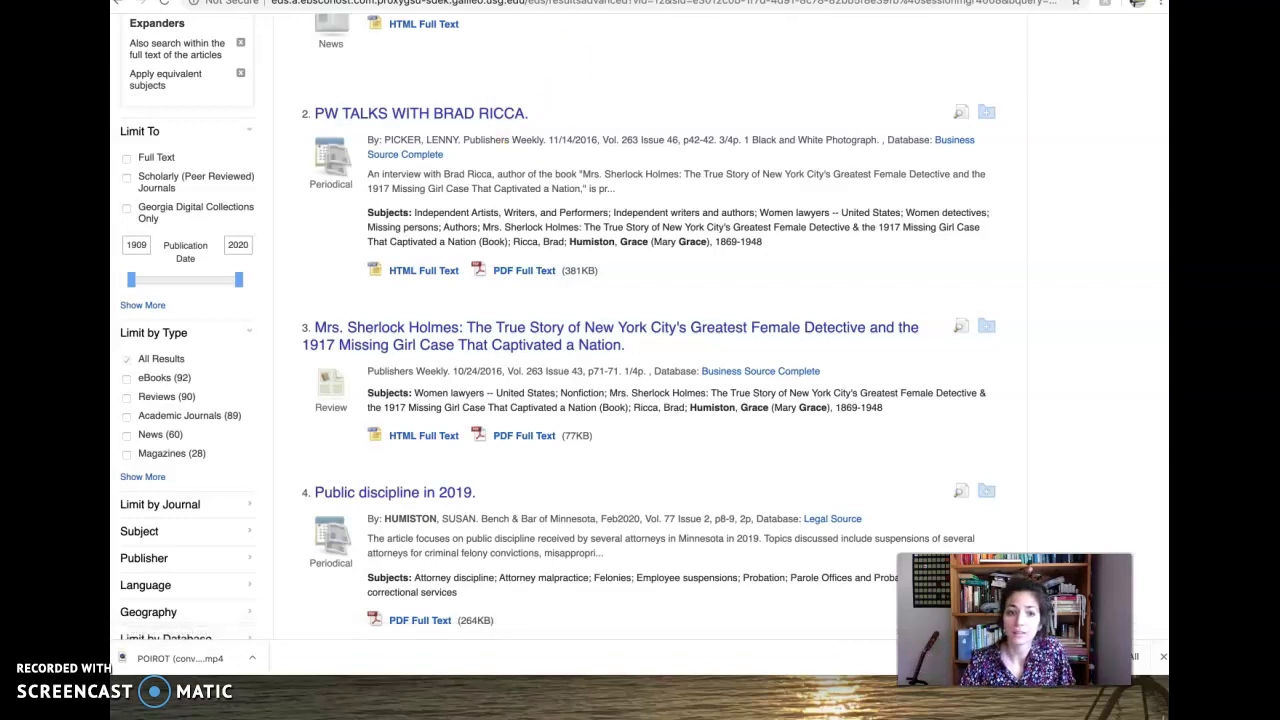
{"action": "scroll", "coordinate": [589, 287], "scroll_direction": "up", "scroll_amount": 4}
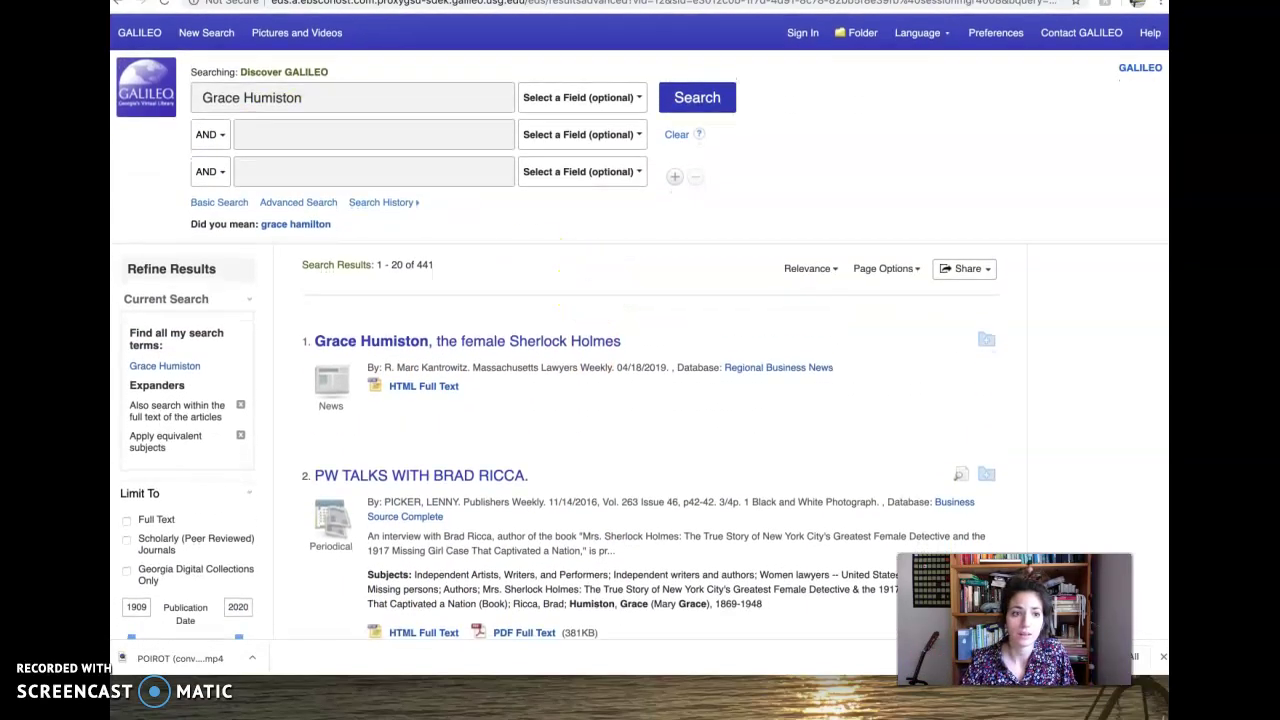